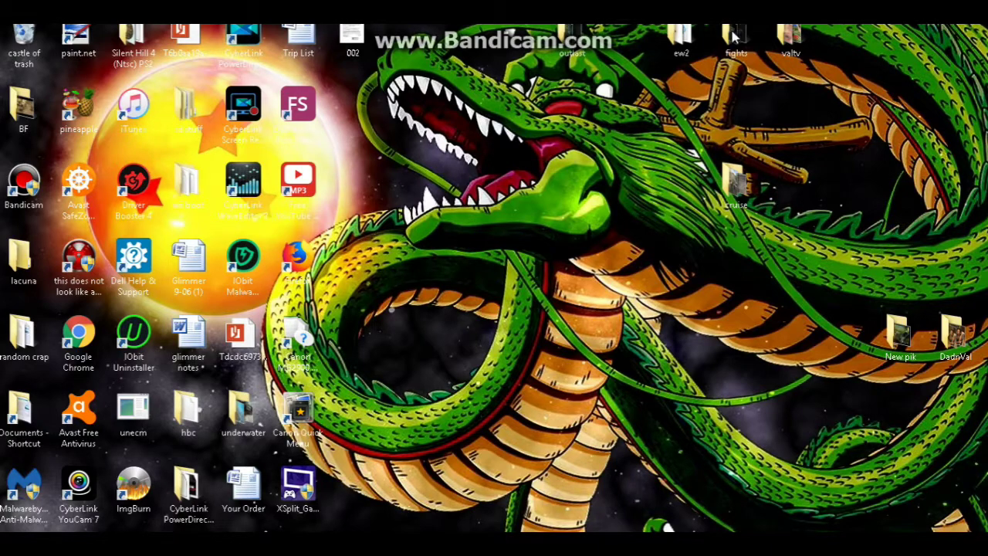
Open the ew2 recordings folder from the desktop in File Explorer
double_click(682, 60)
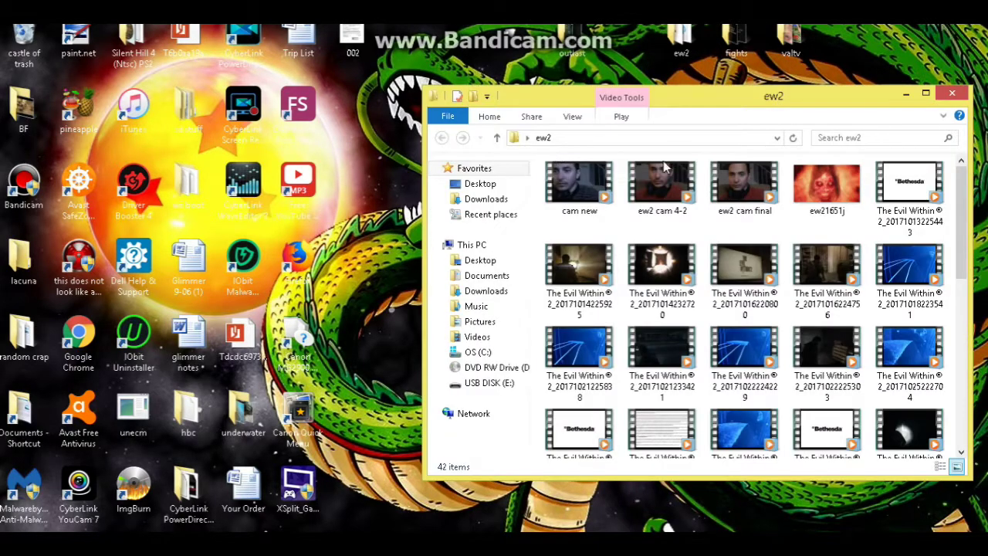
right_click(741, 186)
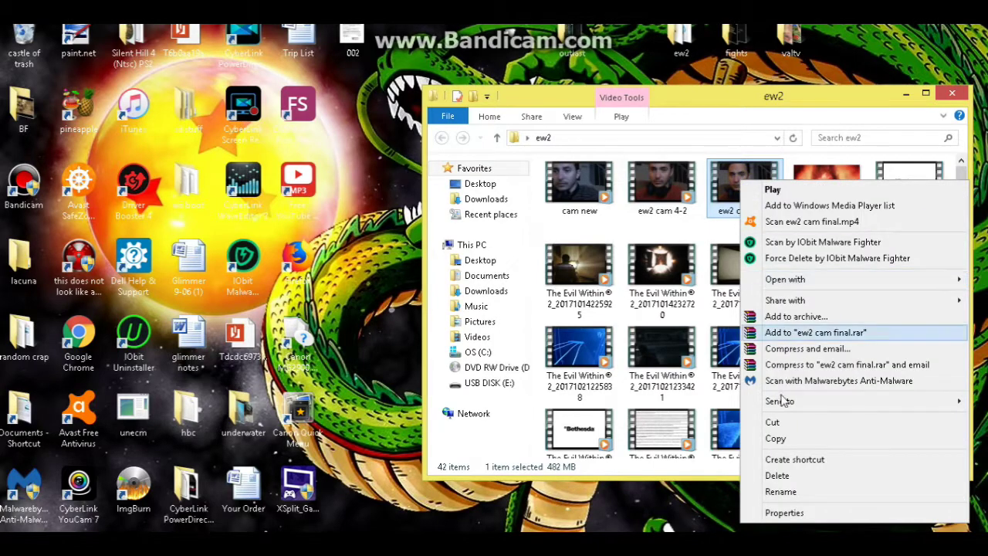
click(780, 513)
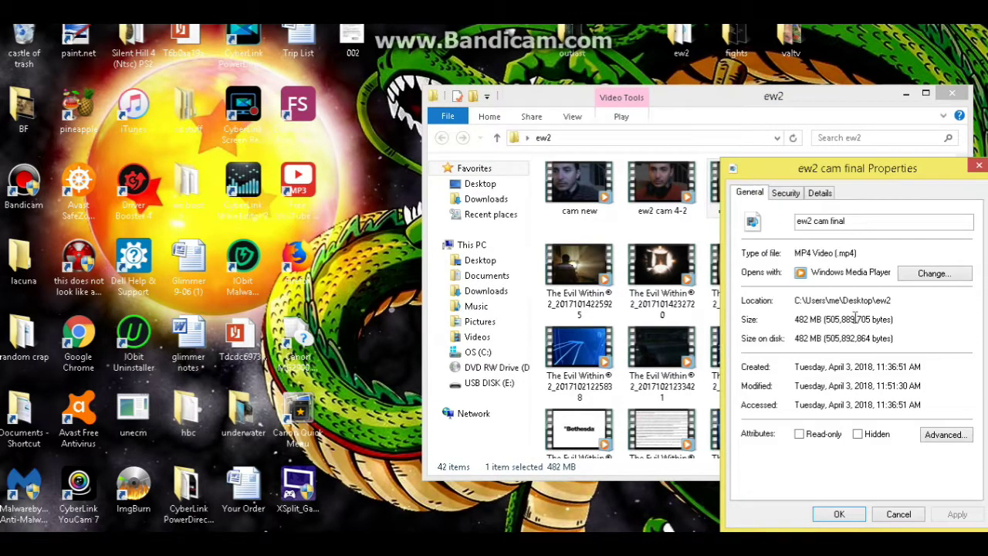
click(821, 193)
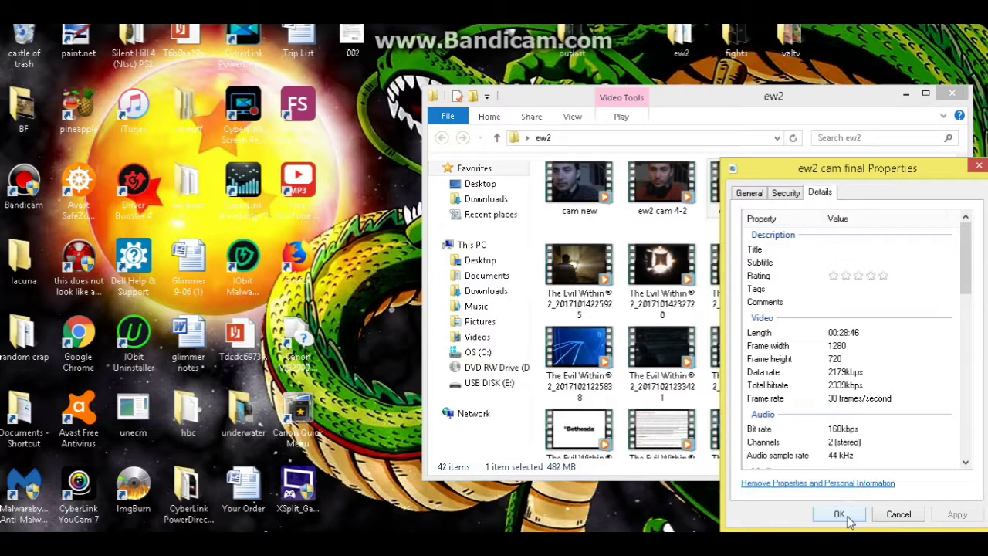
click(839, 514)
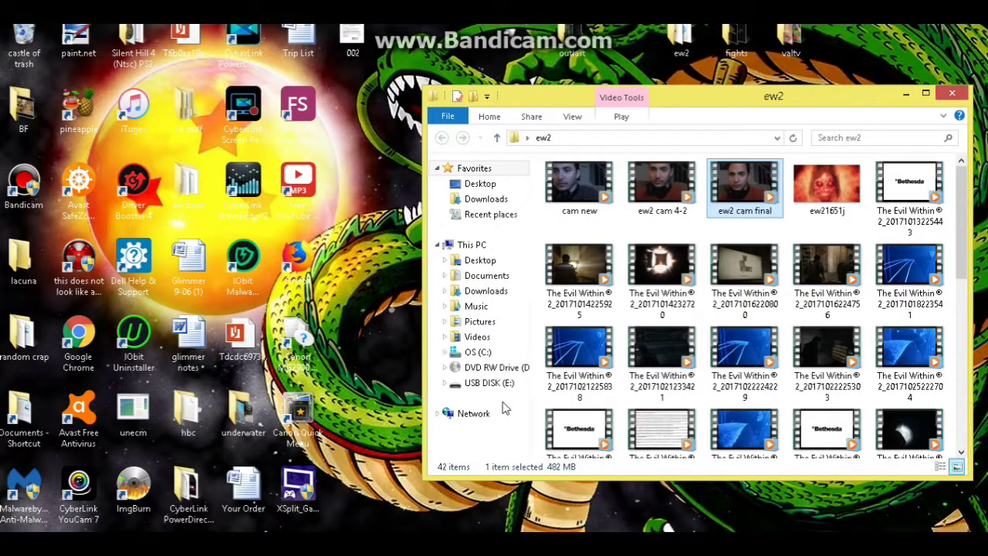
Remove the sample clips from PowerDirector's media library
click(363, 433)
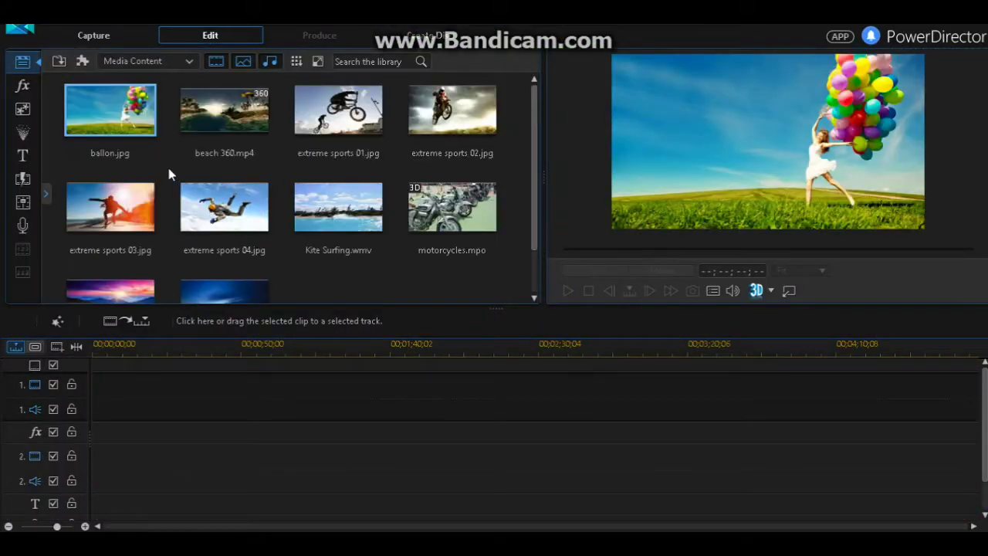
right_click(128, 126)
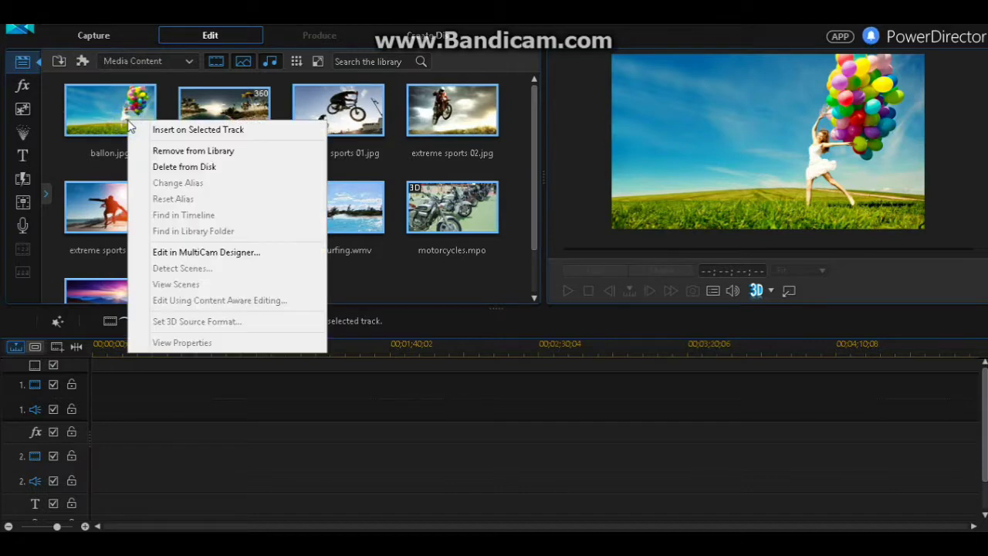
click(173, 151)
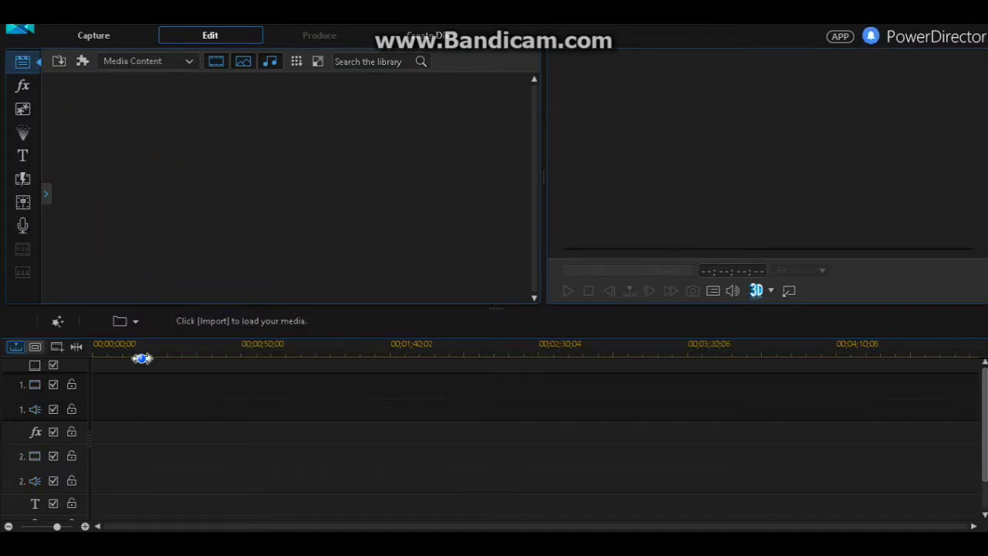
Import ew2 cam final and the latest Evil Within 2 recording into the library
click(113, 541)
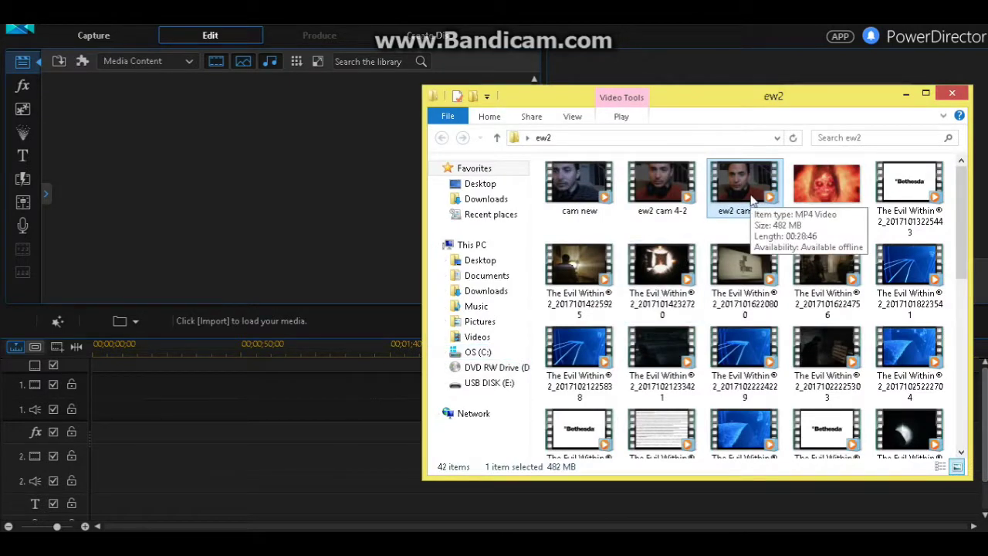
drag(753, 201, 276, 231)
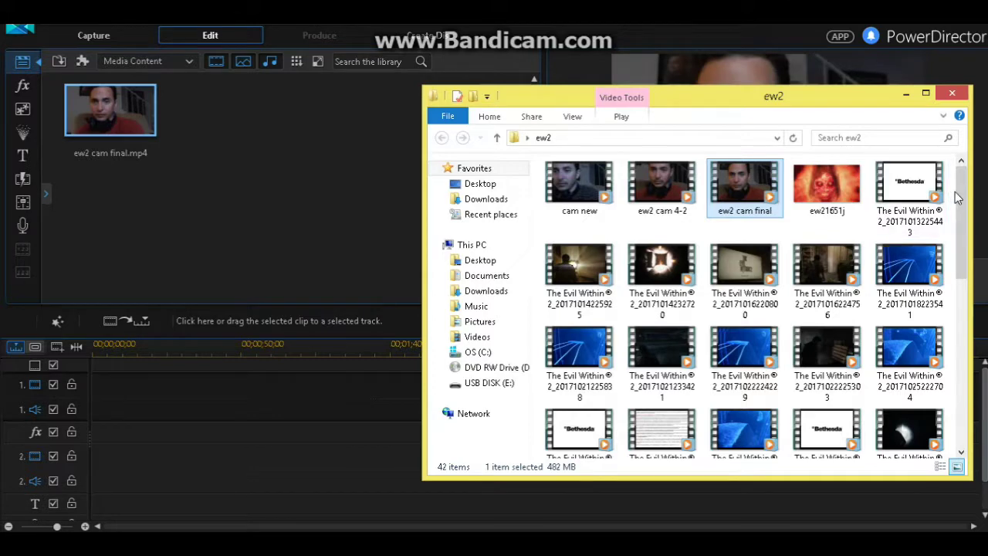
drag(962, 201, 961, 359)
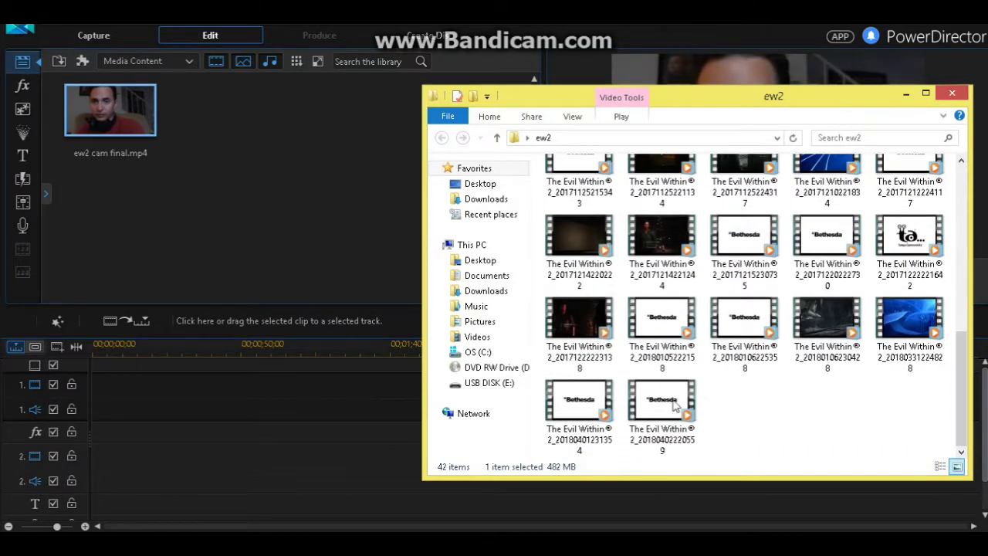
drag(663, 409, 261, 214)
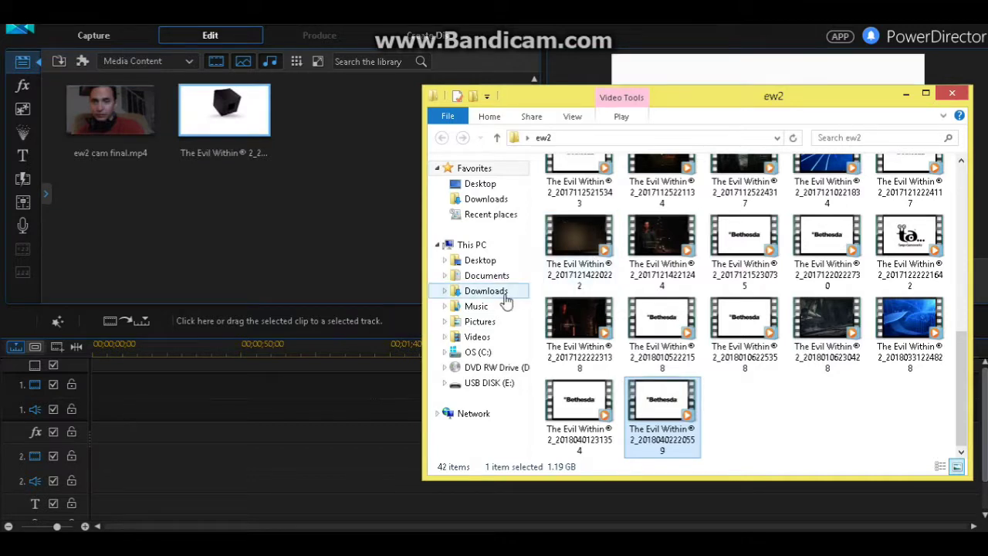
Import DZ intro from the Videos folder into the library
click(476, 339)
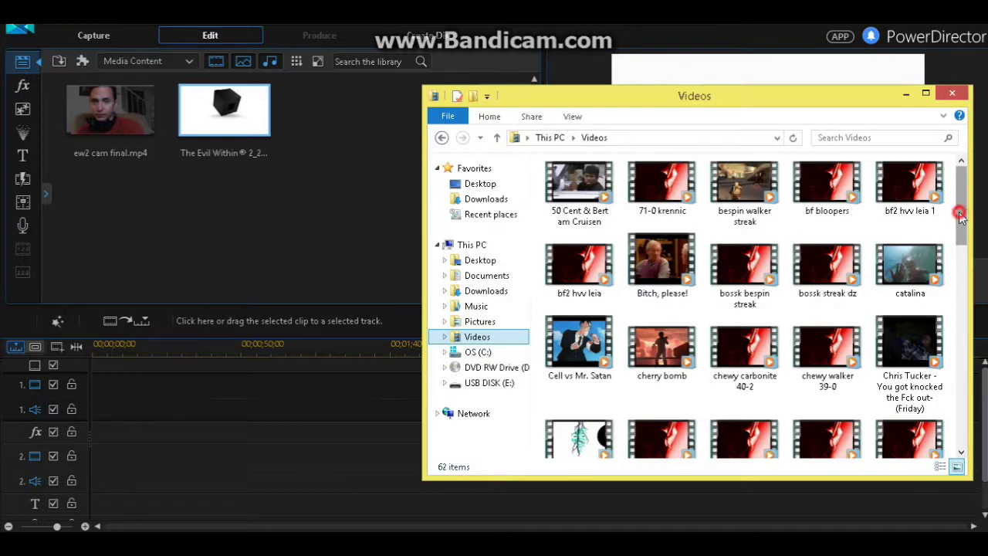
drag(961, 217, 961, 250)
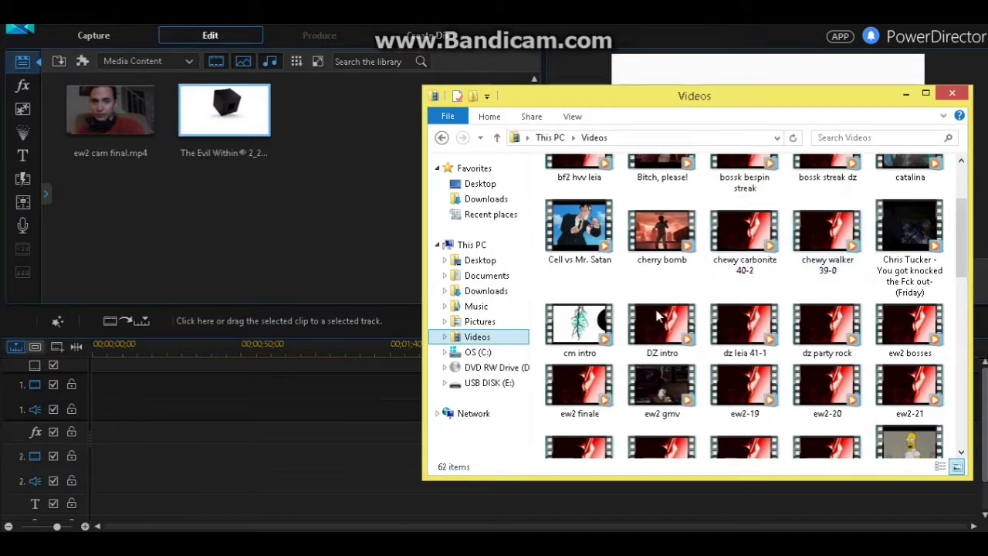
drag(662, 325, 299, 224)
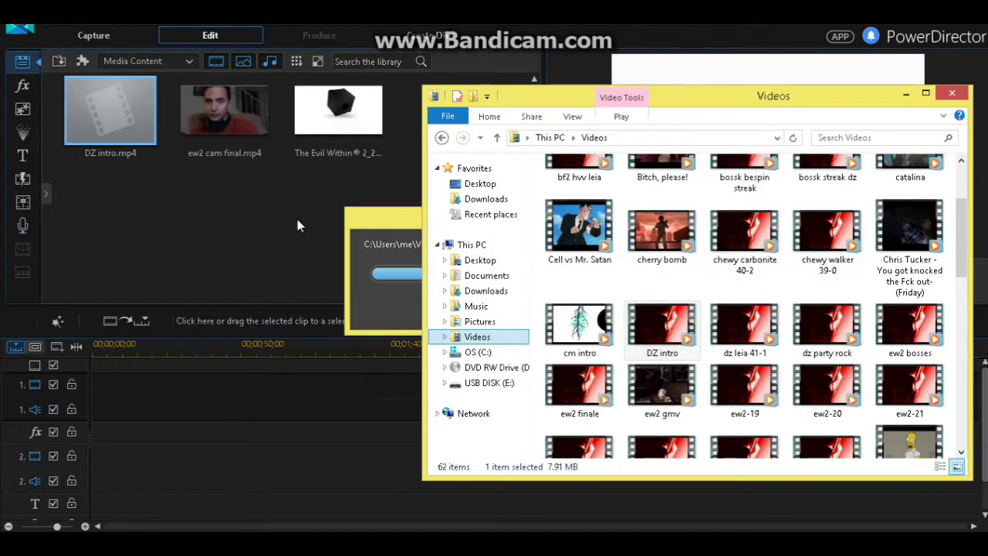
click(904, 93)
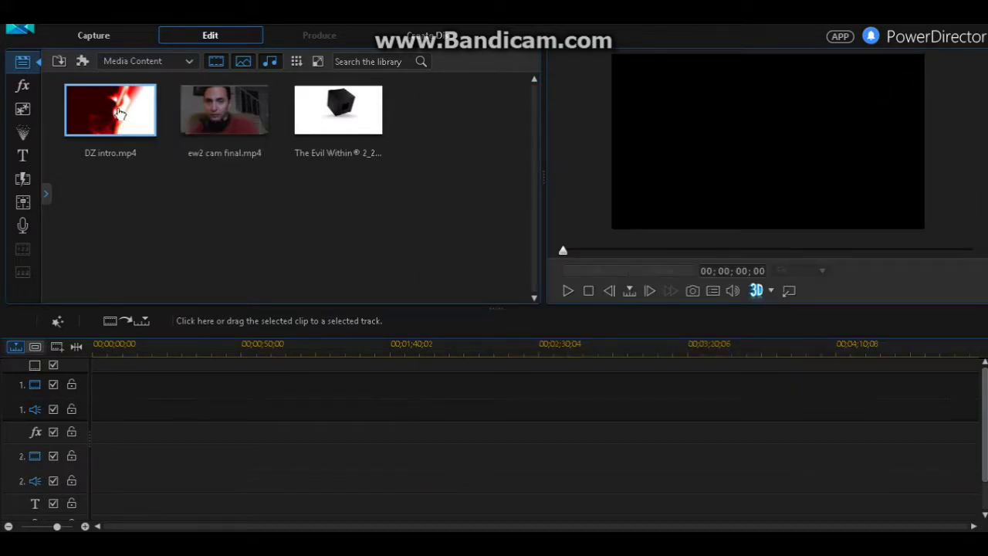
Put DZ intro then Evil Within on track 1, and a shrunken ew2 cam final on track 2
mouse_move(118, 112)
mouse_down()
mouse_move(154, 346)
mouse_move(124, 197)
mouse_move(120, 116)
mouse_up()
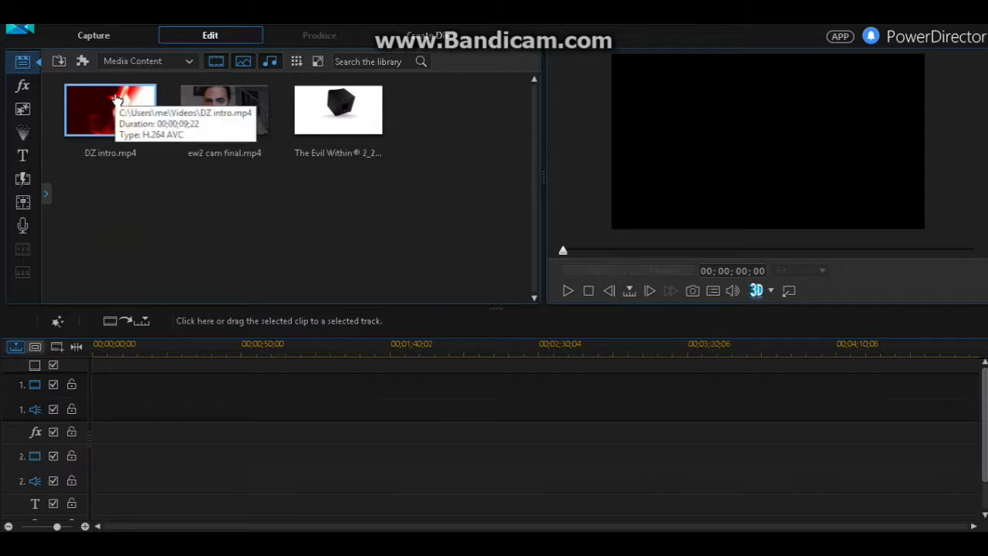
drag(115, 99, 89, 403)
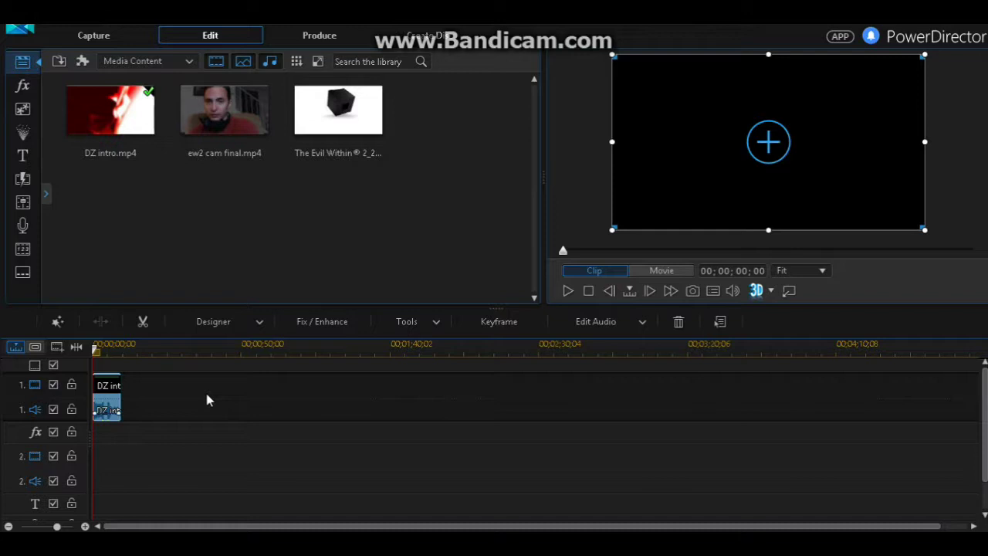
drag(338, 110, 123, 400)
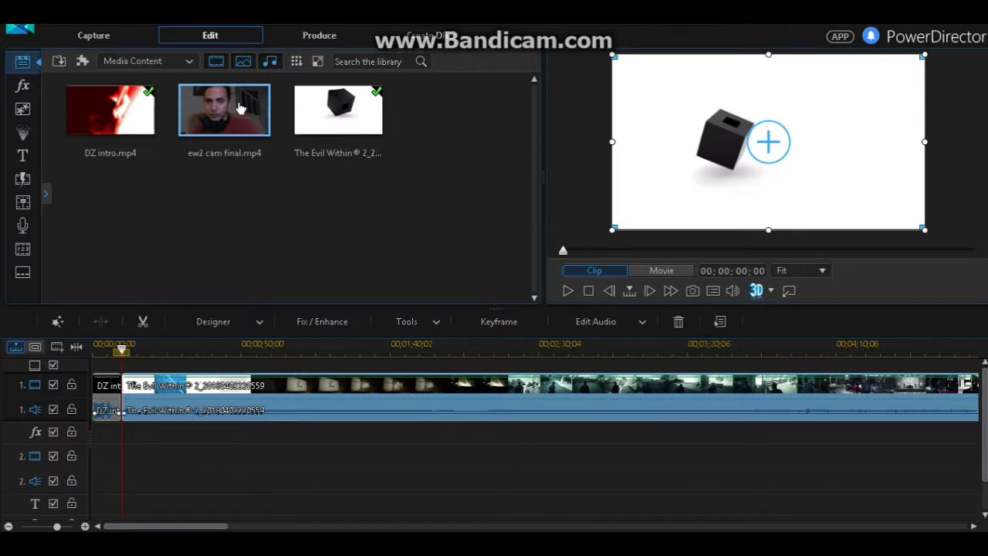
drag(241, 109, 124, 457)
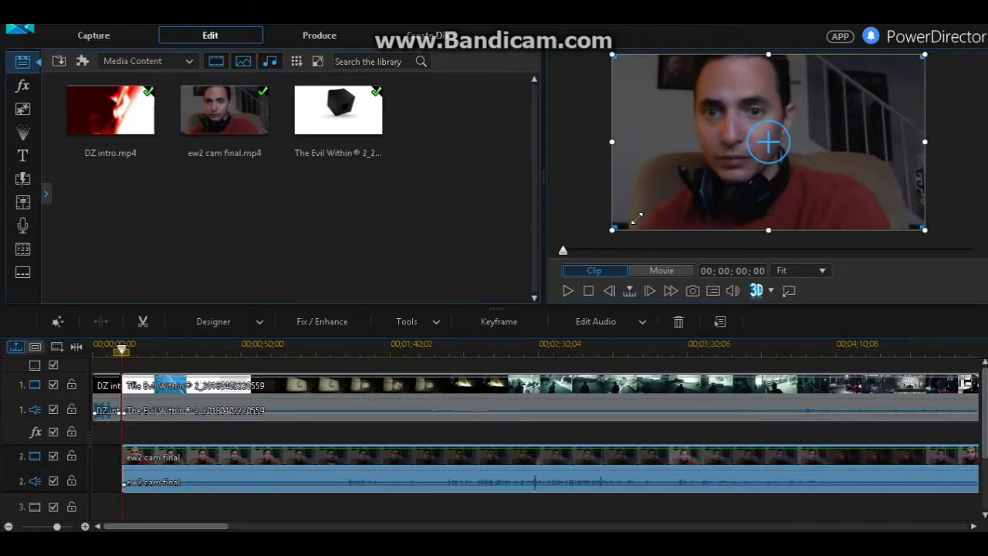
drag(636, 218, 825, 110)
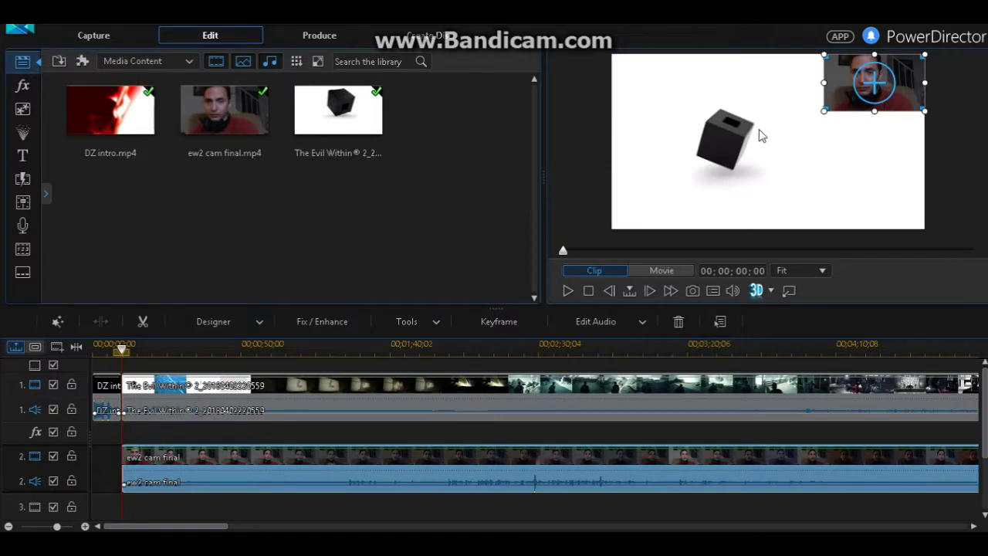
Move the webcam overlay down into the bottom-right corner of the preview frame
drag(847, 84, 845, 200)
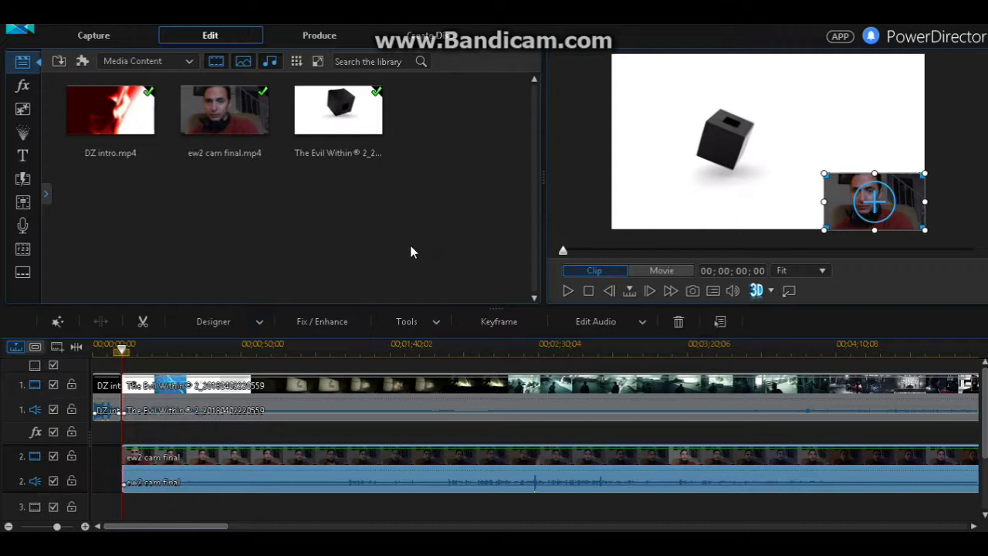
Move the playhead to about 39 seconds and play briefly toward the logo screen
click(245, 347)
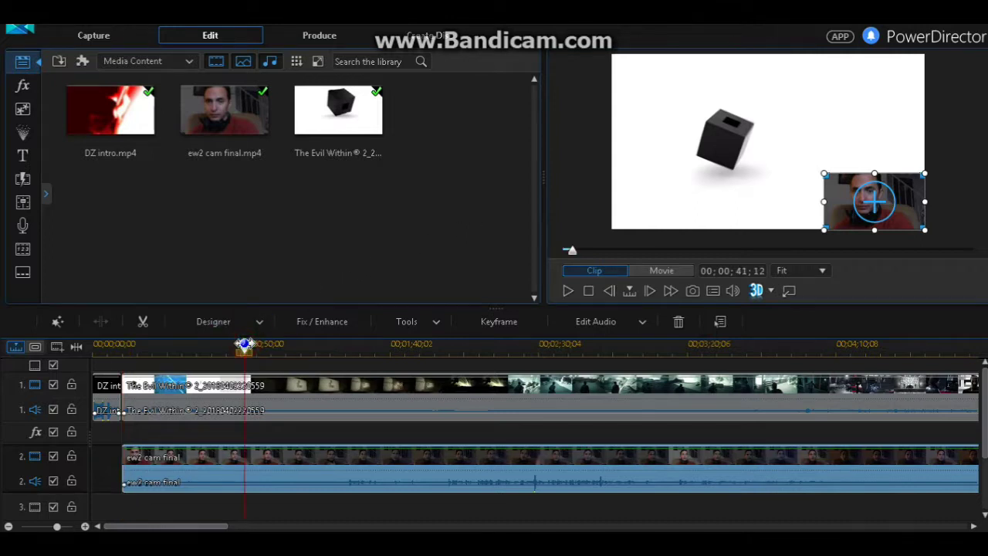
click(238, 344)
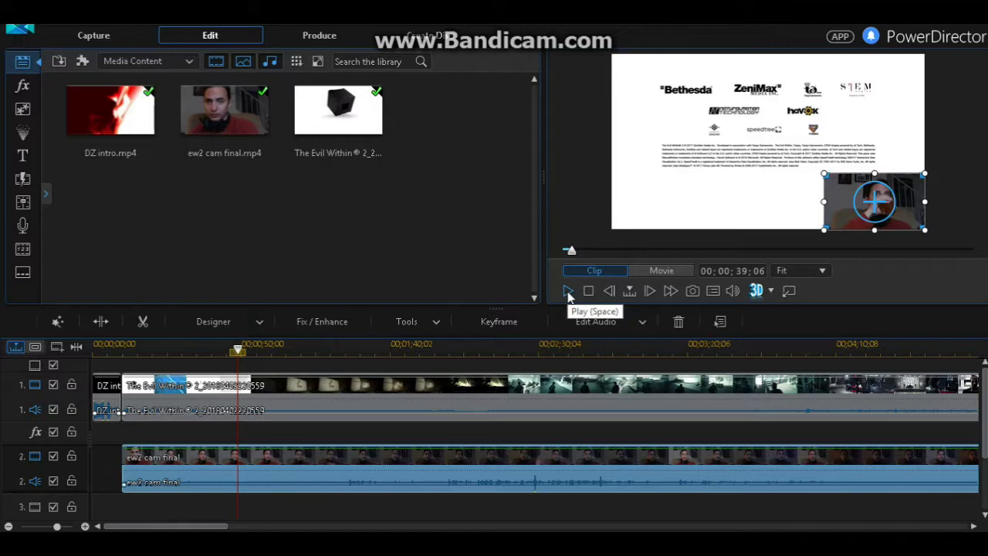
click(567, 294)
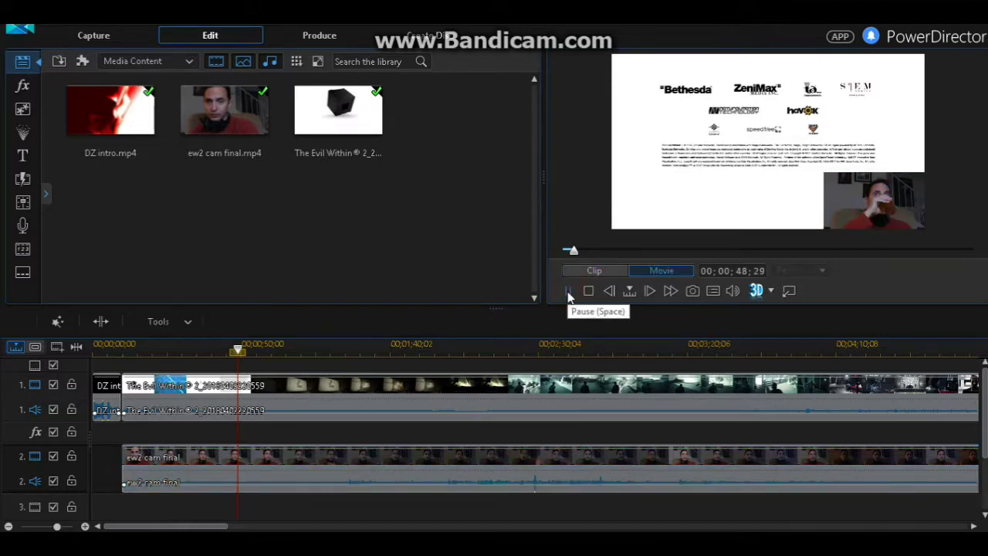
click(567, 292)
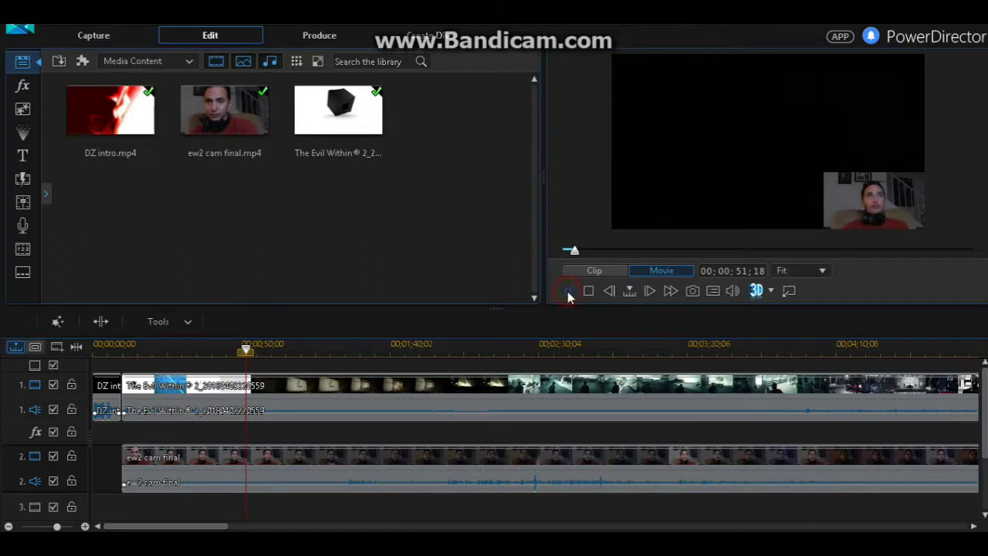
Frame-step to 00;00;50;27, where the publisher logo cuts to black, and select the gameplay clip
click(612, 298)
click(611, 298)
click(610, 296)
click(610, 296)
click(610, 296)
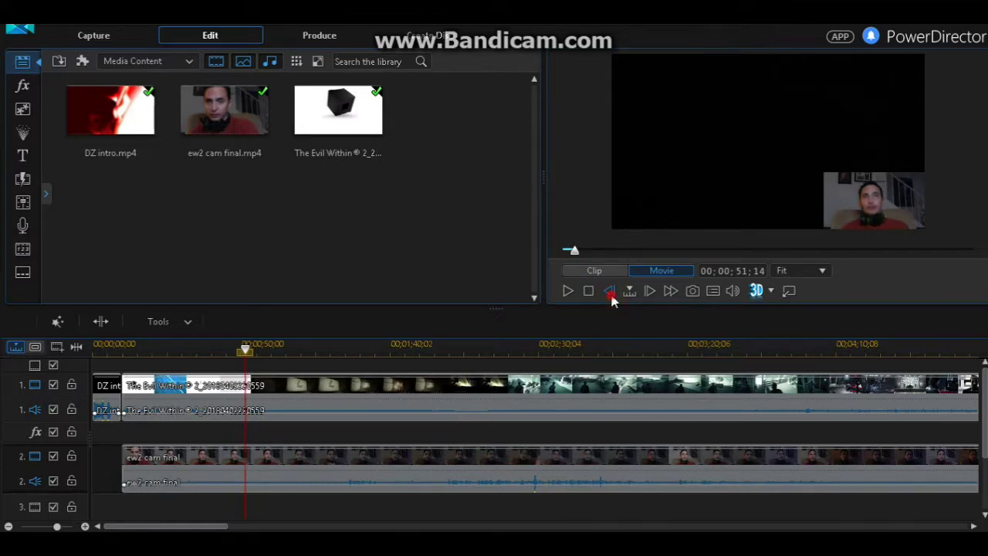
click(610, 297)
click(610, 296)
click(610, 296)
click(610, 296)
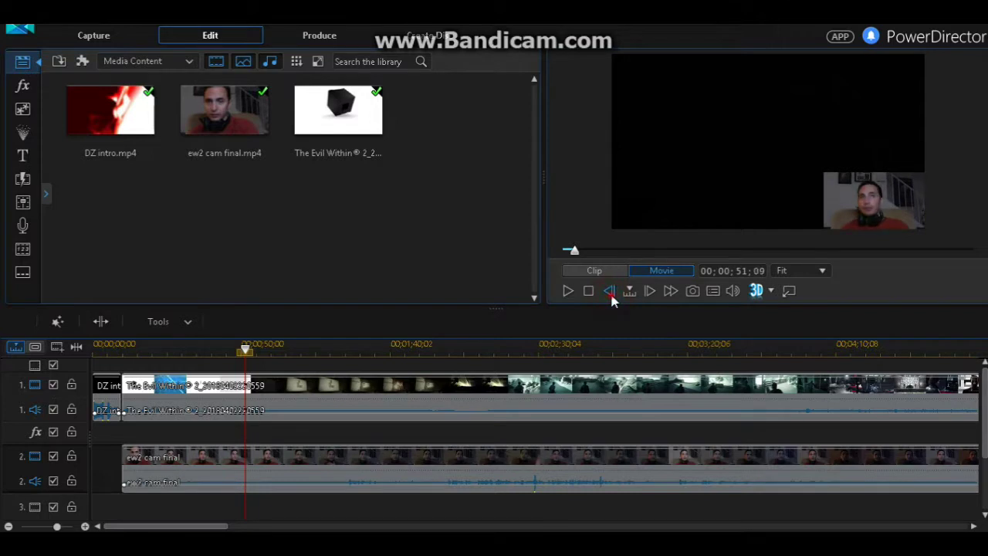
click(610, 297)
click(610, 296)
click(610, 296)
click(610, 297)
click(610, 296)
click(610, 296)
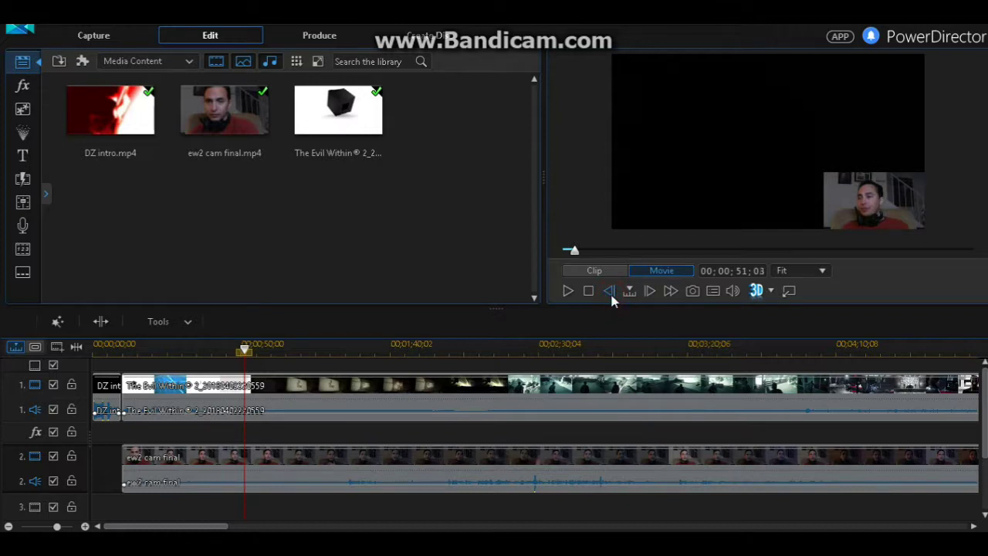
click(610, 296)
click(610, 297)
click(610, 297)
click(610, 297)
click(610, 296)
click(610, 296)
click(610, 296)
click(610, 296)
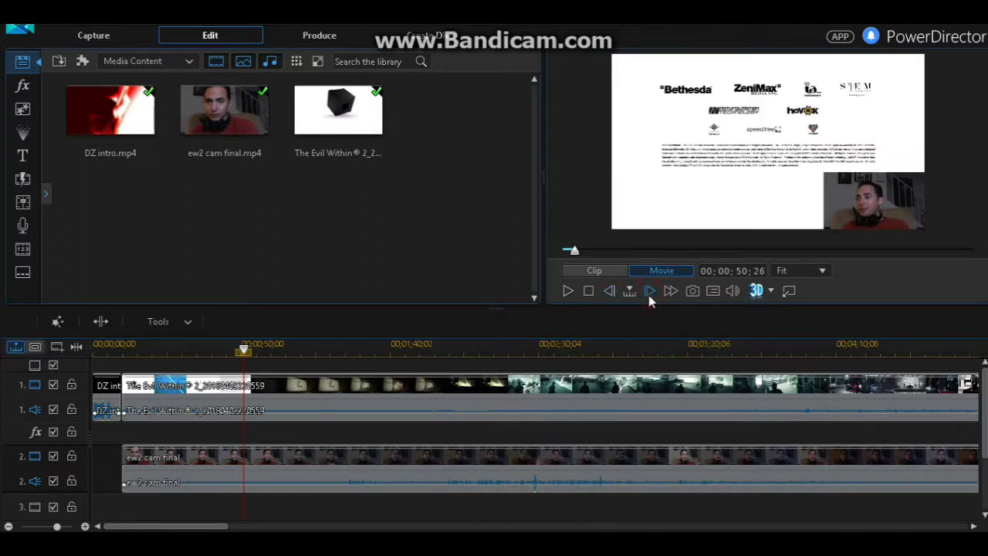
click(649, 295)
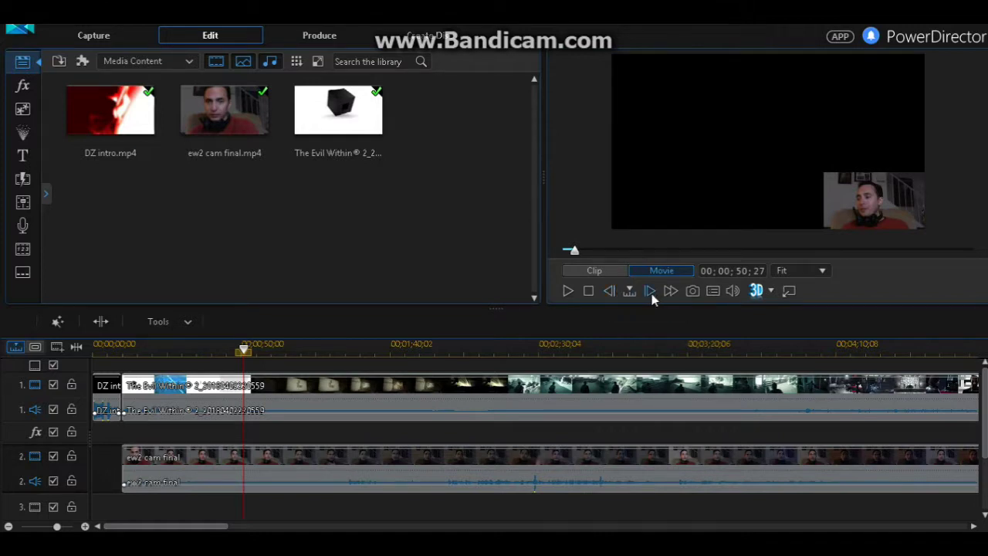
click(268, 393)
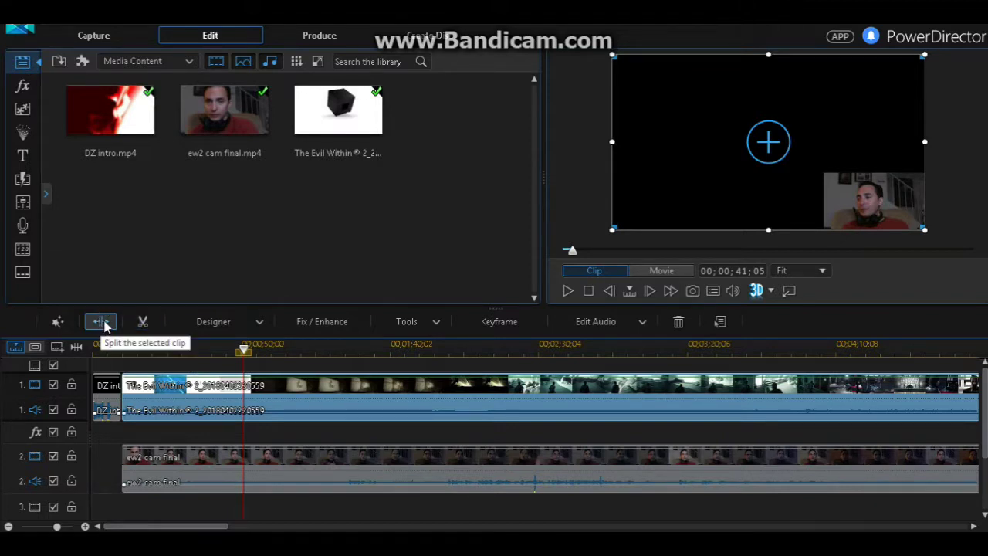
Split the gameplay at the logo cut and Remove and Fill Gap on its opening piece
click(102, 322)
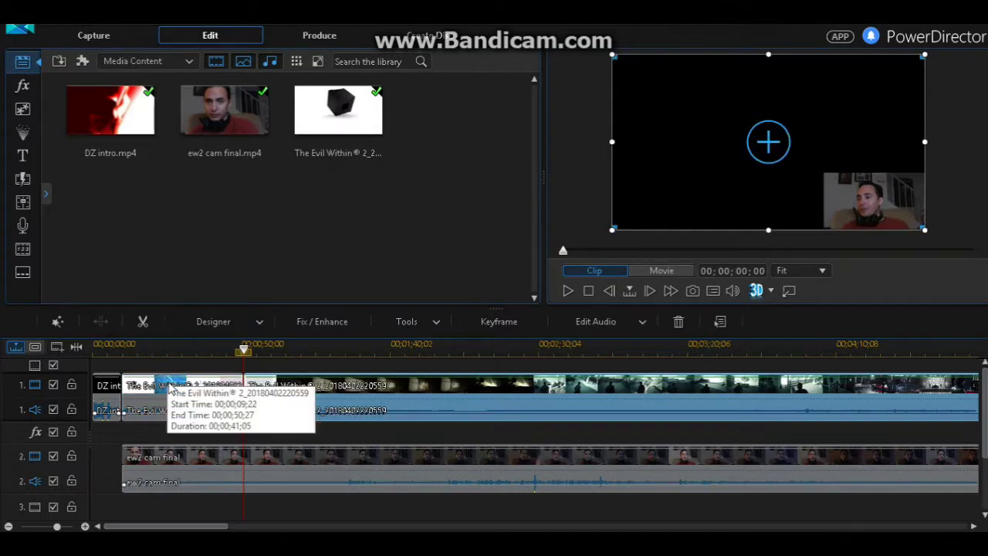
click(170, 386)
right_click(171, 388)
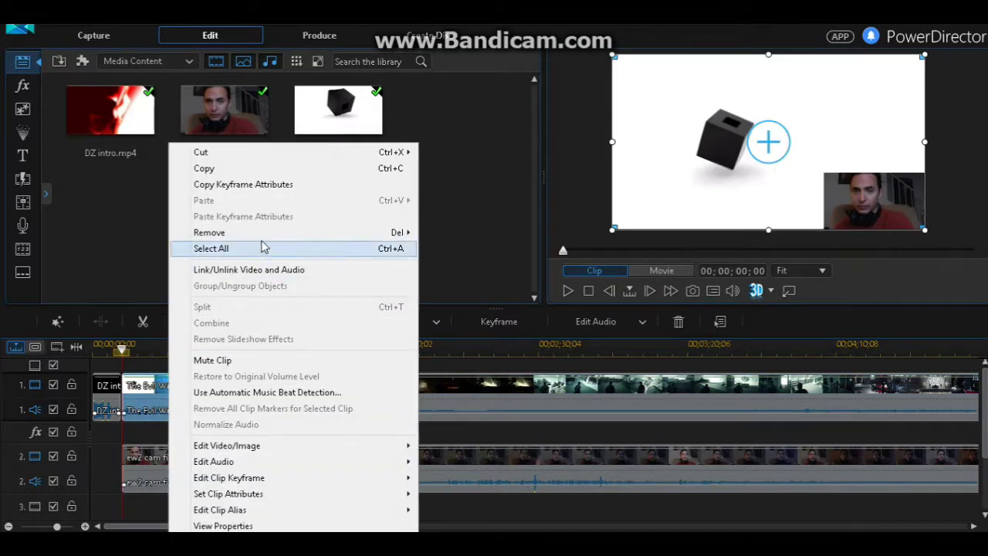
mouse_move(335, 234)
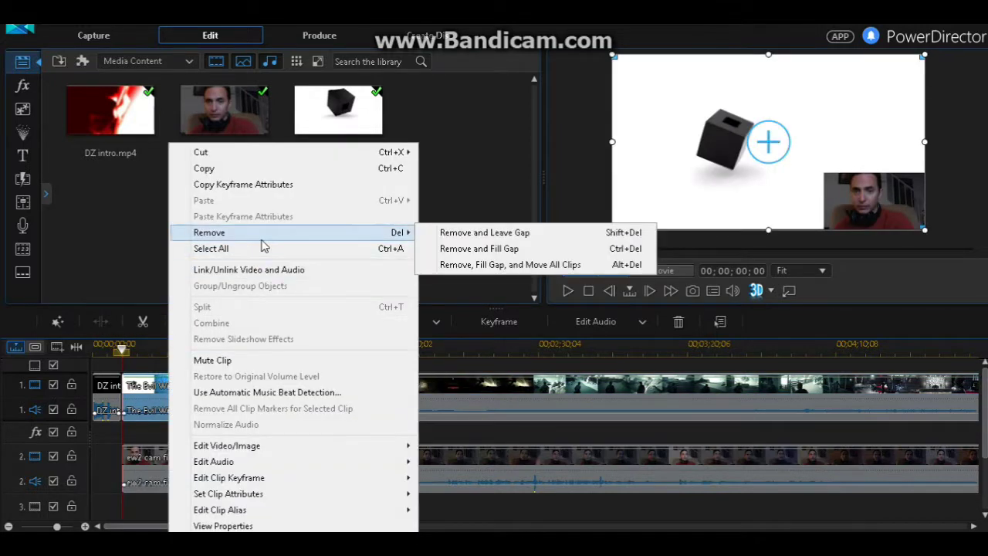
click(467, 250)
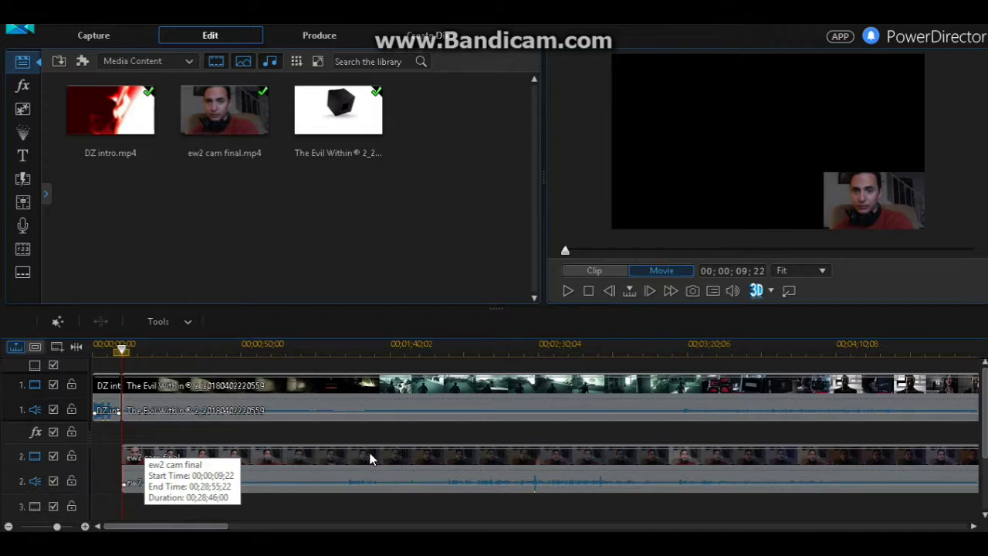
click(334, 351)
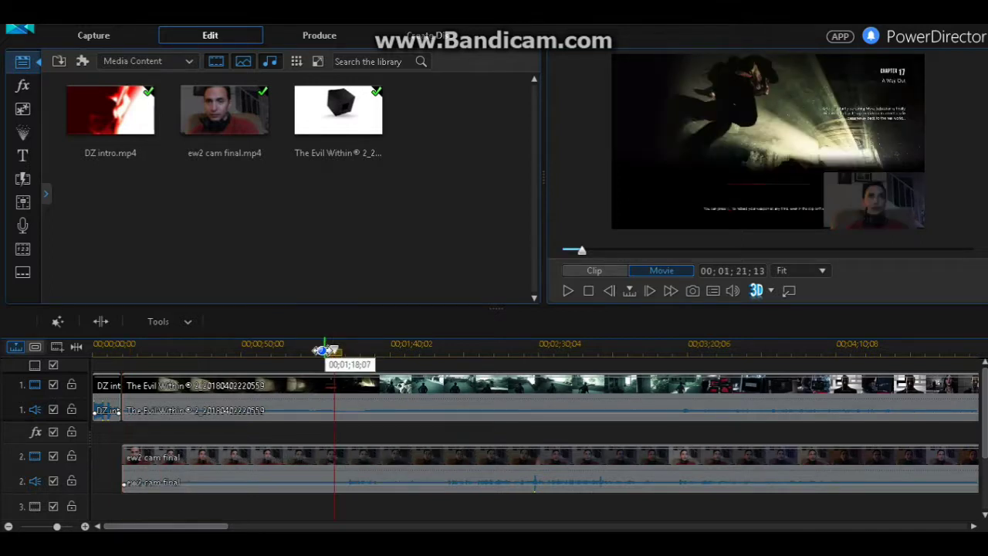
click(319, 352)
Scrub back to about 00;00;54;10 and play up to the game's title menu
click(298, 352)
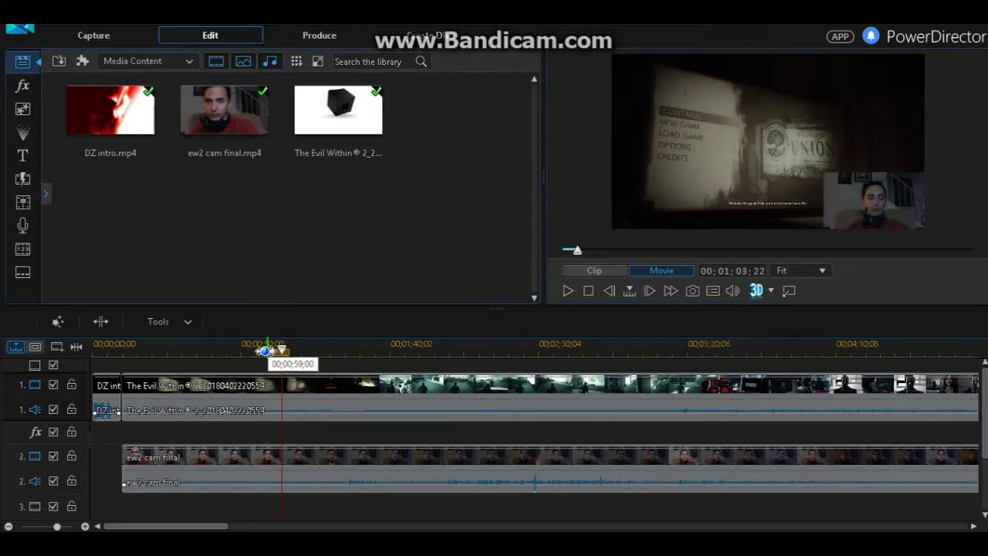
click(265, 352)
drag(267, 360, 247, 351)
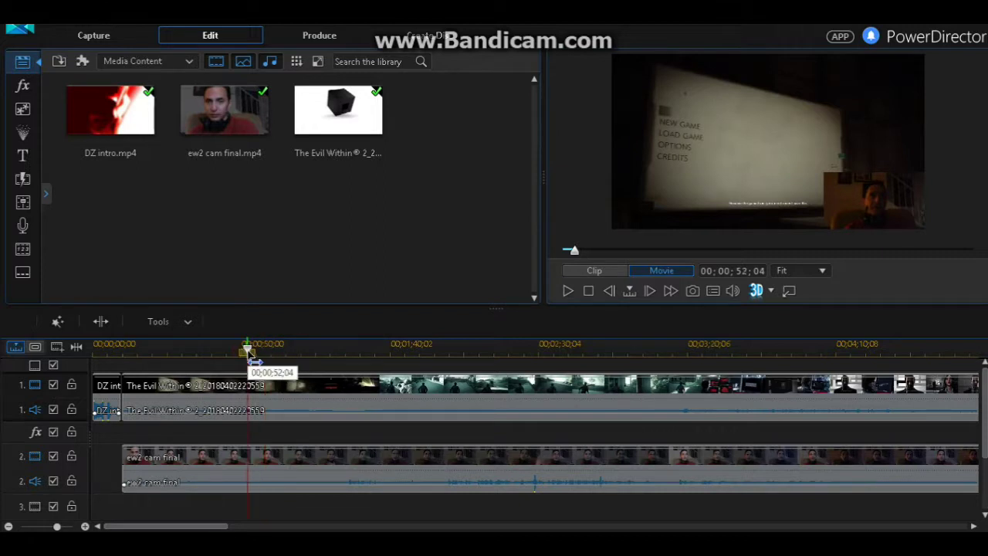
click(566, 293)
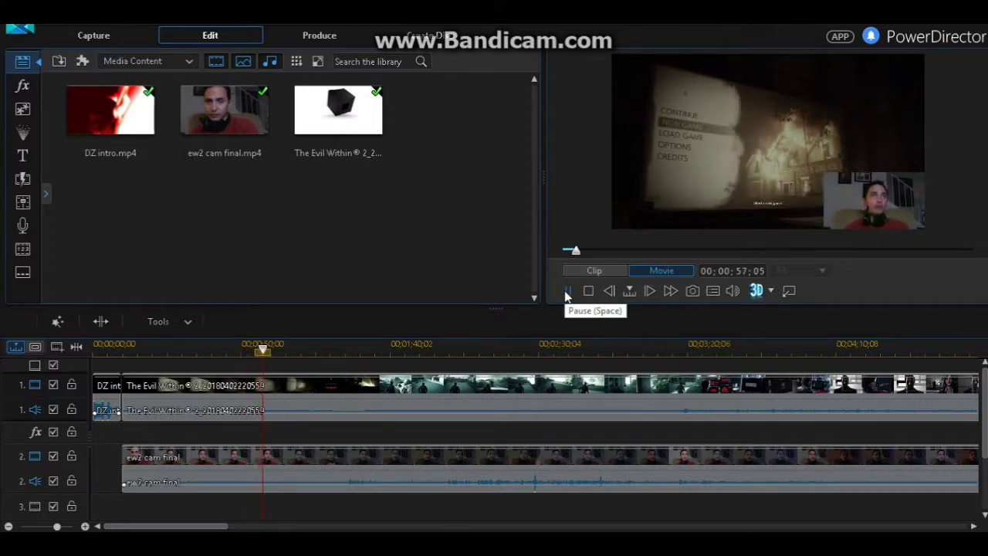
click(565, 291)
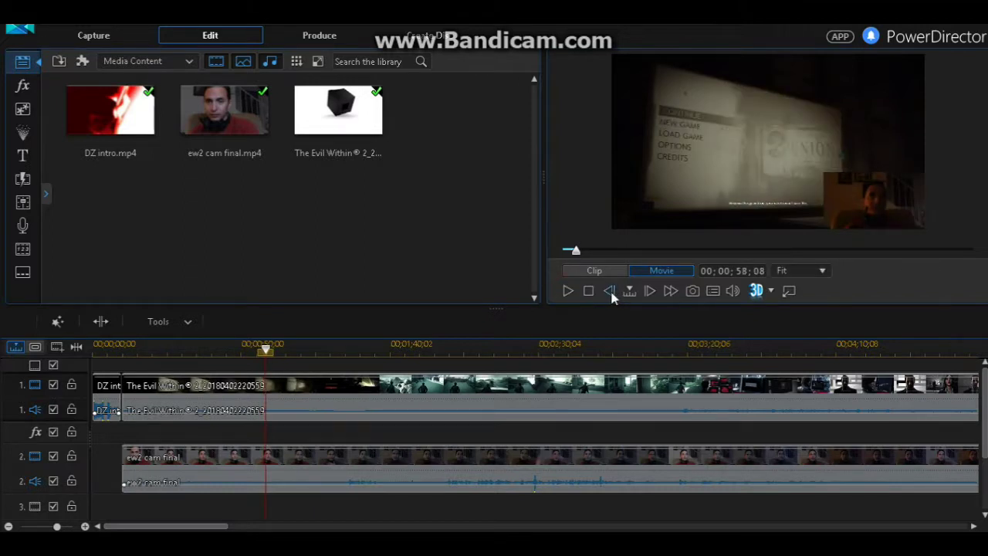
Frame-step to 00;00;57;19, where NEW GAME highlights, and select ew2 cam final on track 2
click(615, 292)
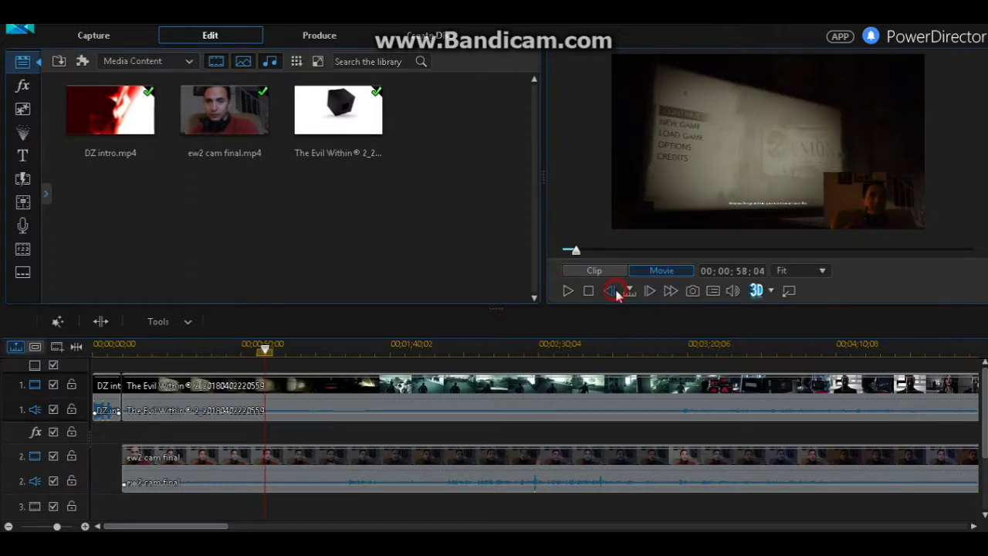
click(617, 295)
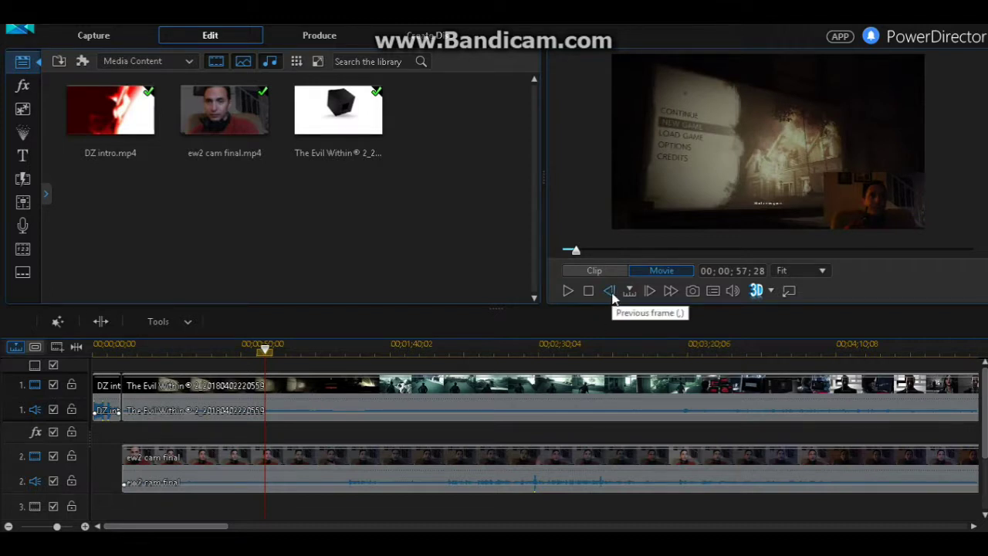
click(611, 292)
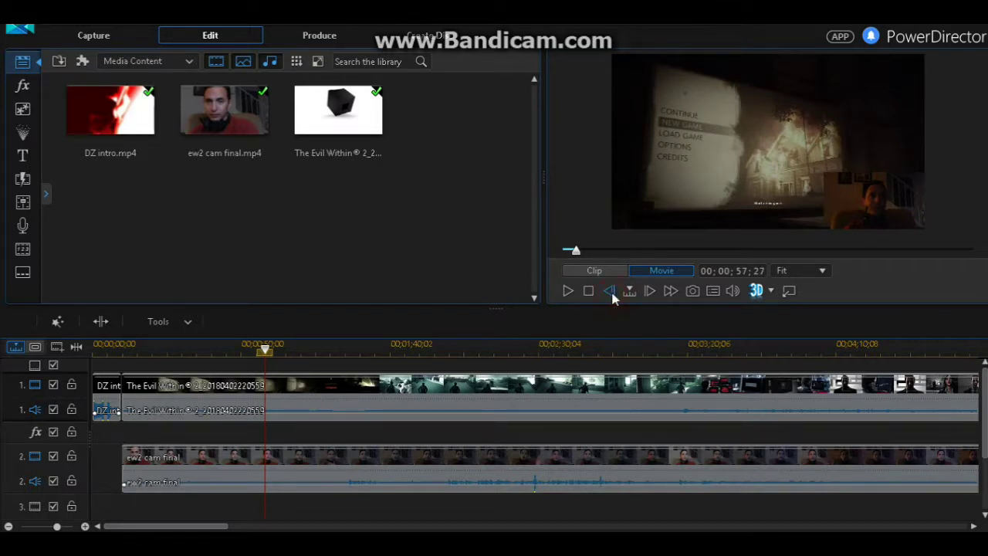
click(610, 292)
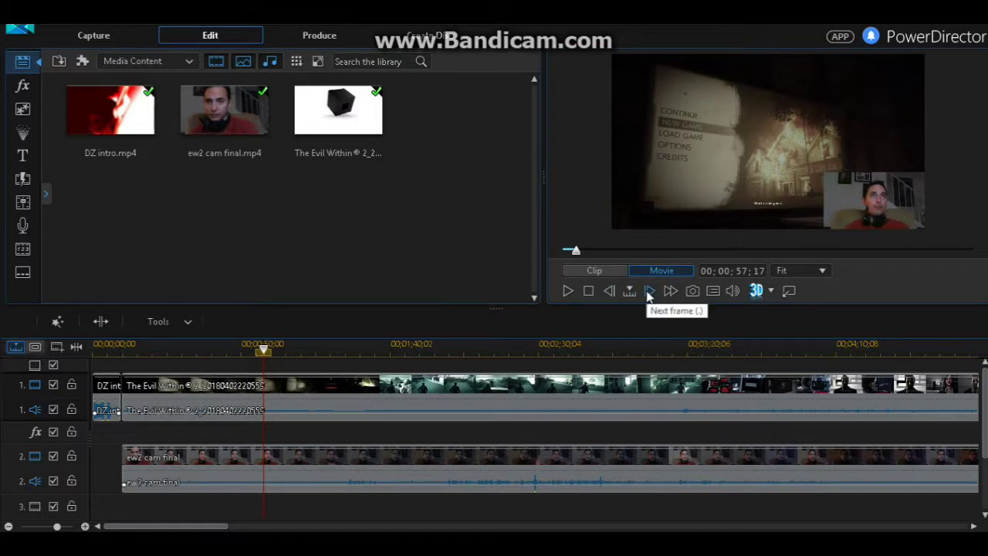
click(648, 292)
click(648, 298)
click(284, 458)
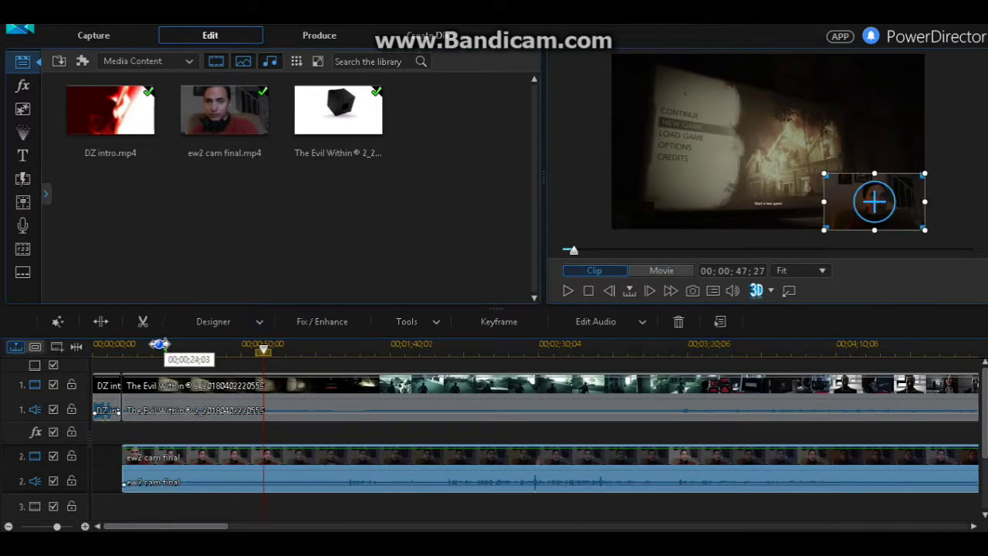
Split ew2 cam final at the sync frame and Remove and Fill Gap on its first piece
click(106, 326)
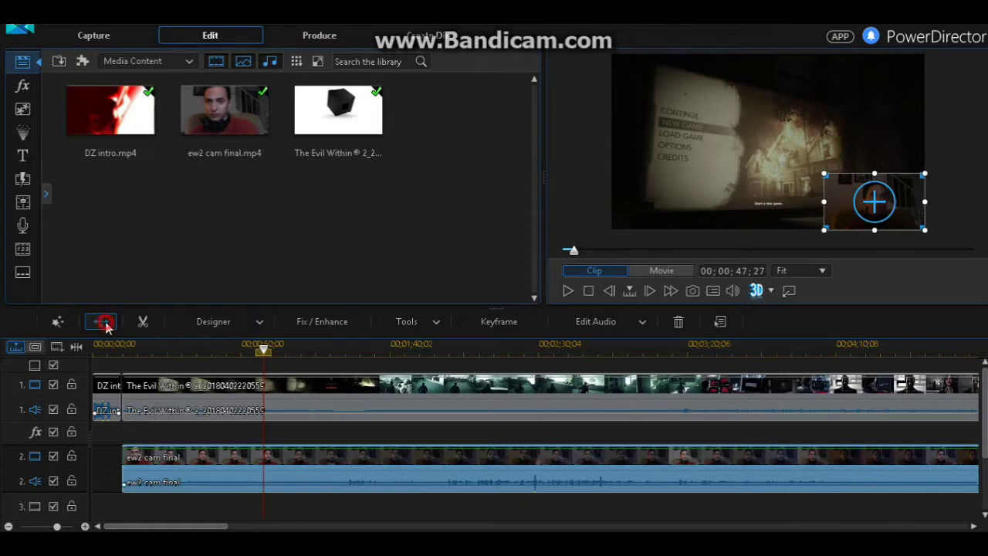
click(194, 460)
right_click(193, 459)
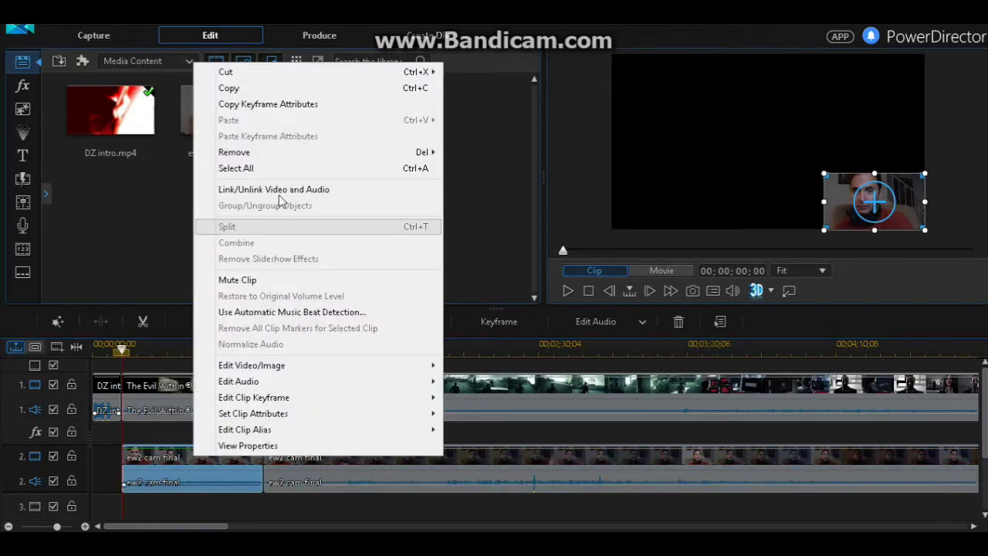
mouse_move(270, 160)
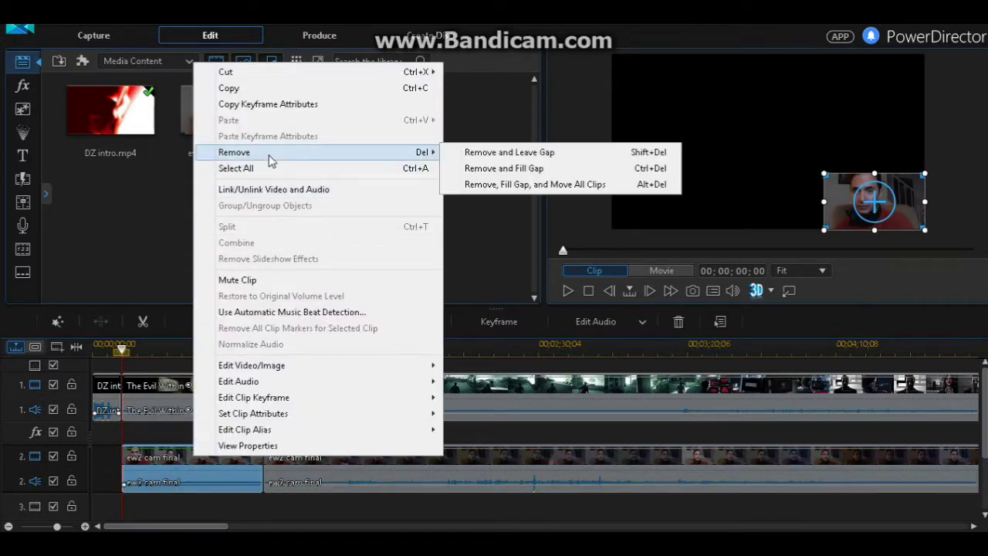
click(474, 168)
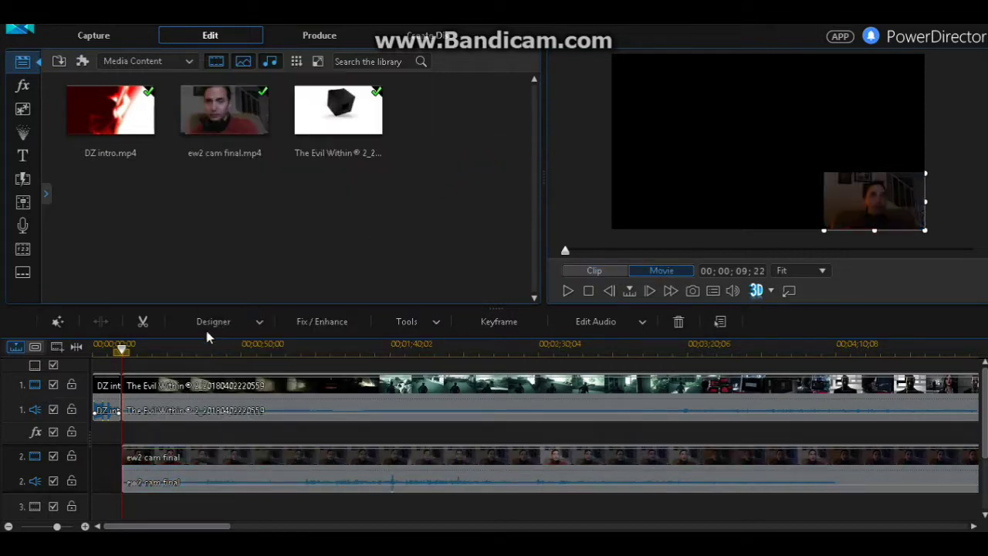
click(156, 342)
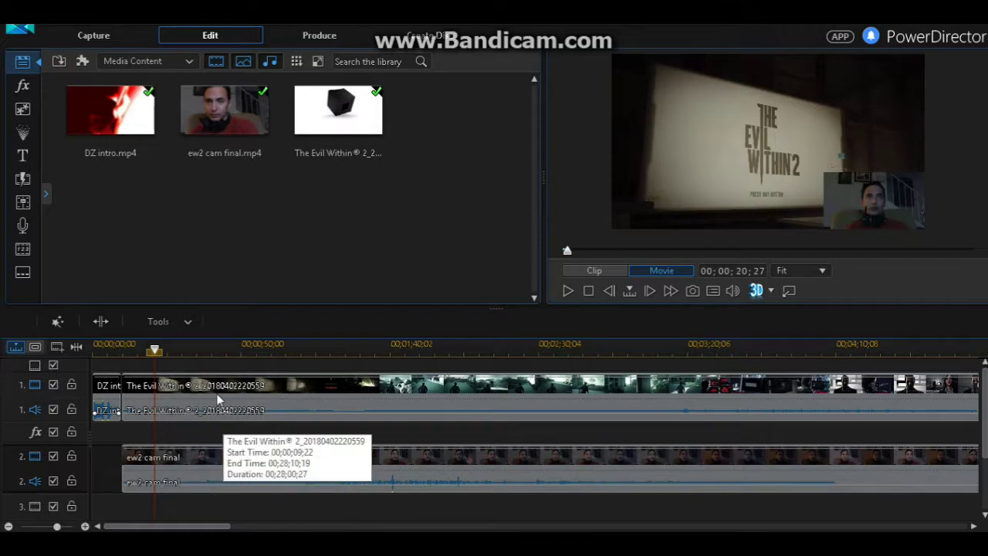
click(203, 347)
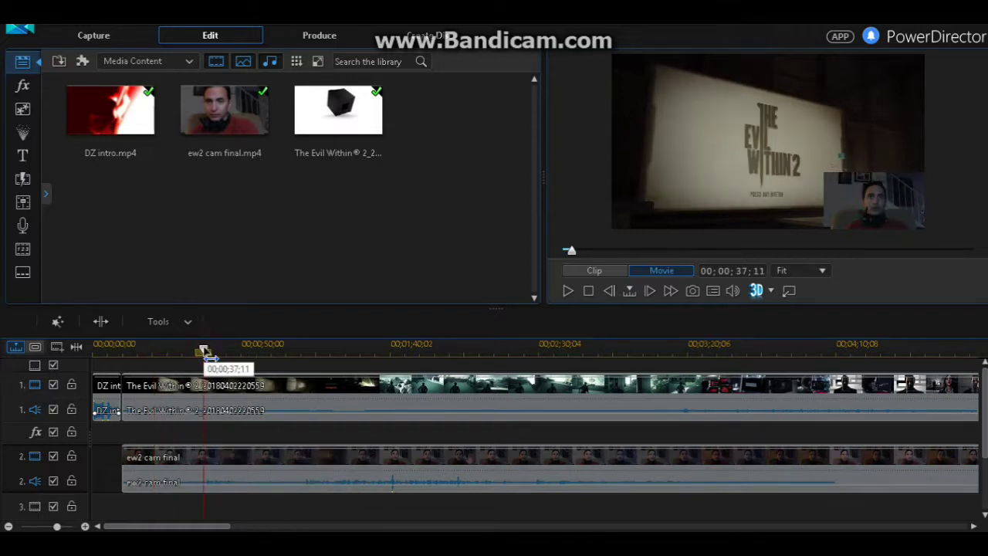
click(568, 292)
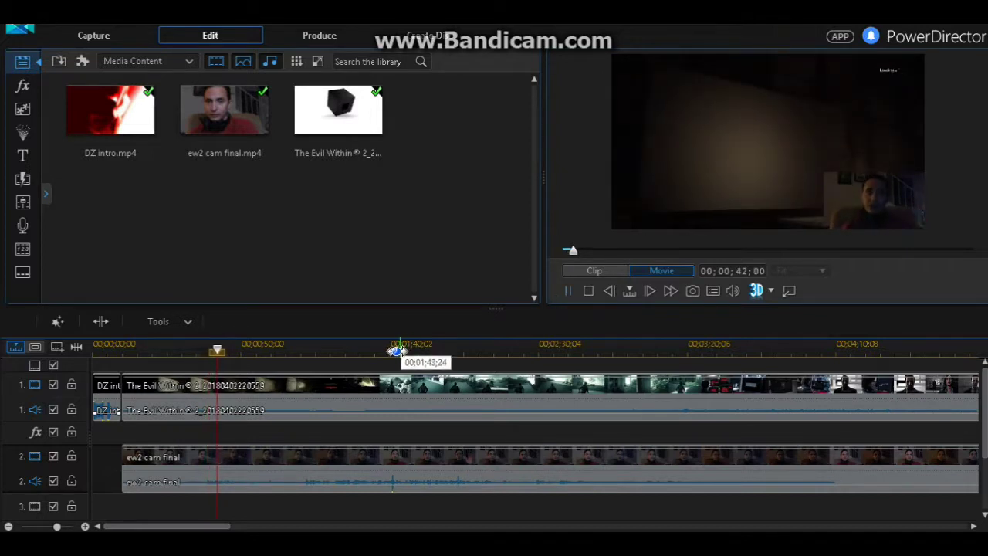
click(395, 347)
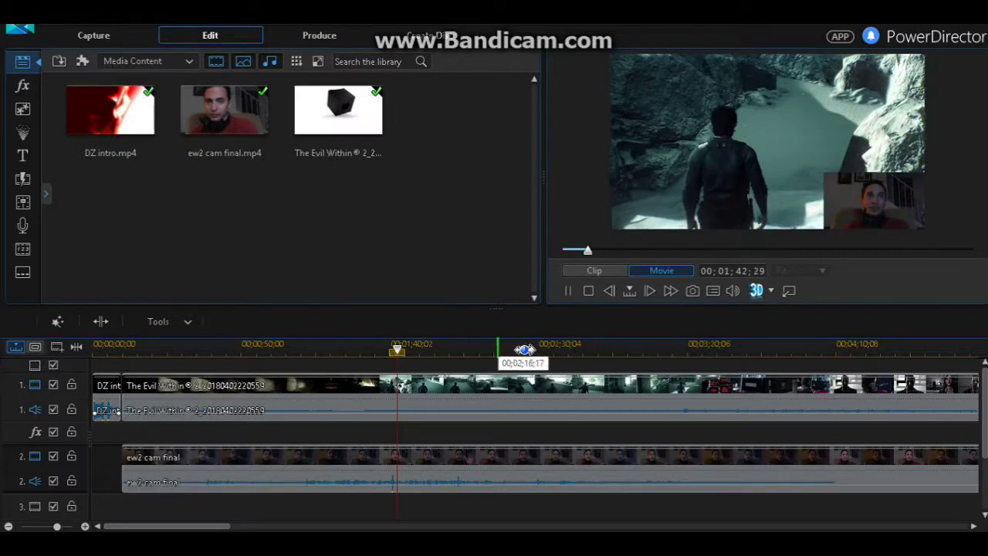
click(584, 349)
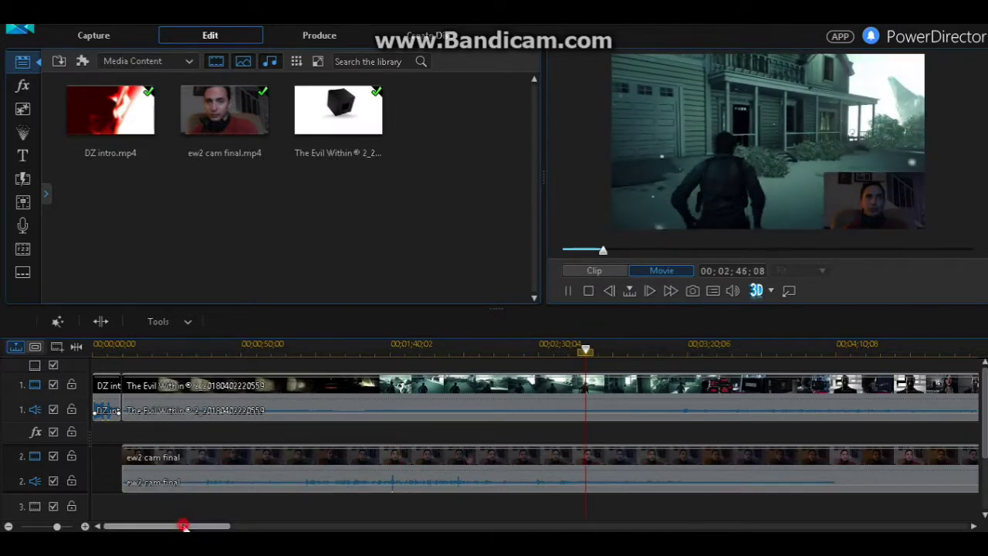
drag(186, 525, 241, 528)
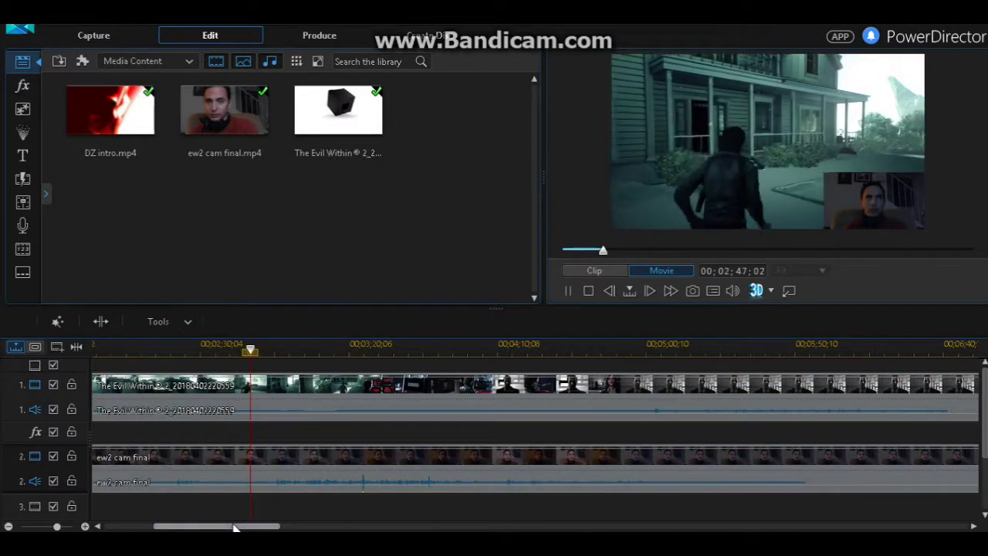
click(474, 352)
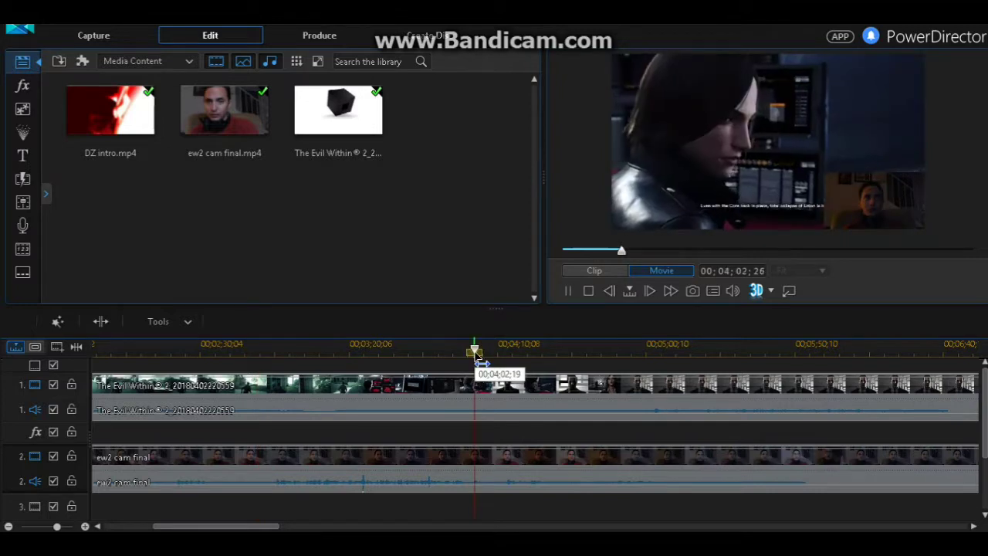
click(507, 352)
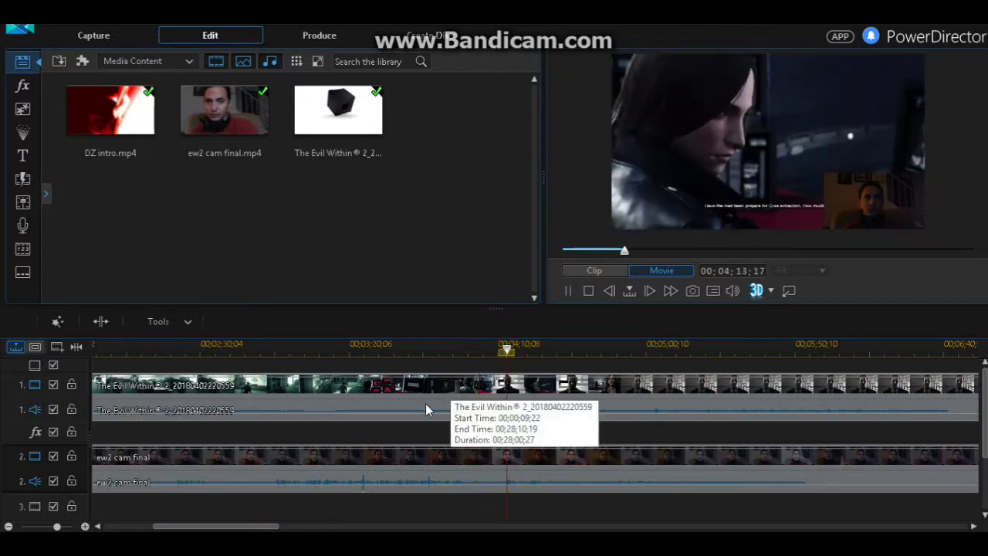
click(651, 352)
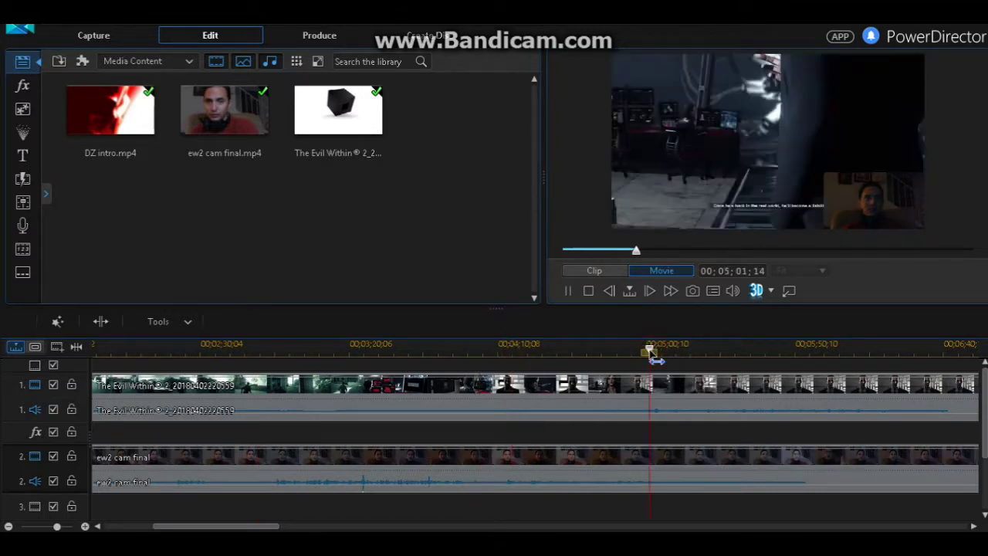
click(677, 352)
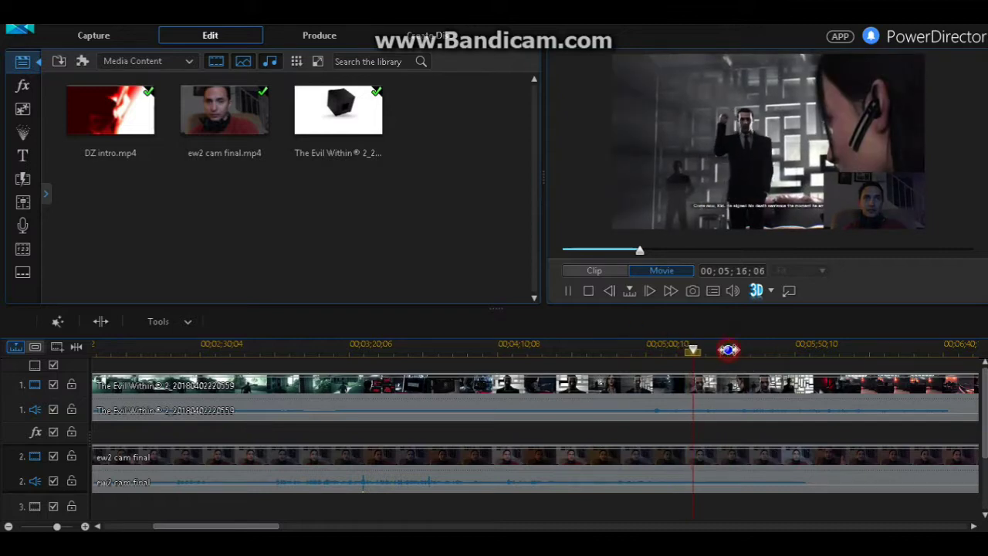
click(729, 352)
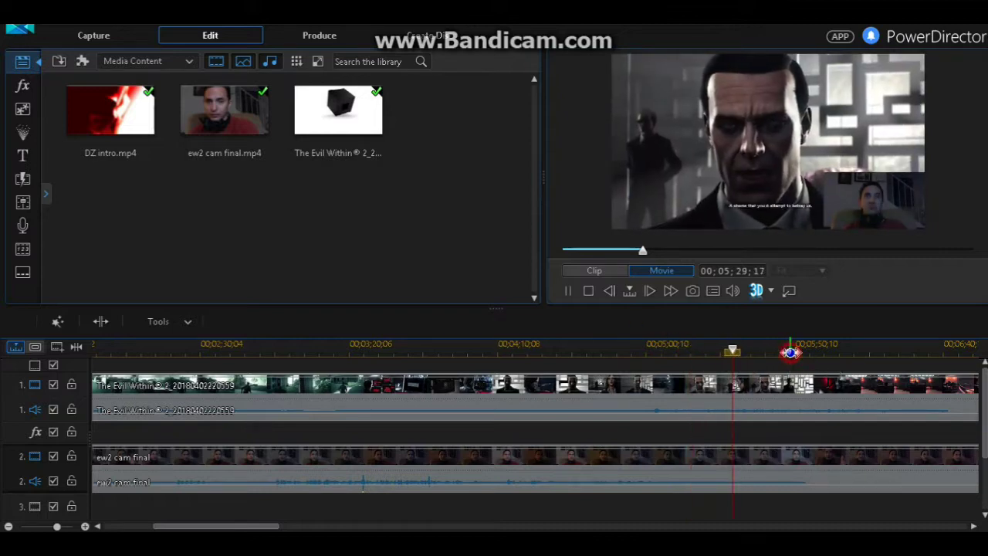
click(791, 352)
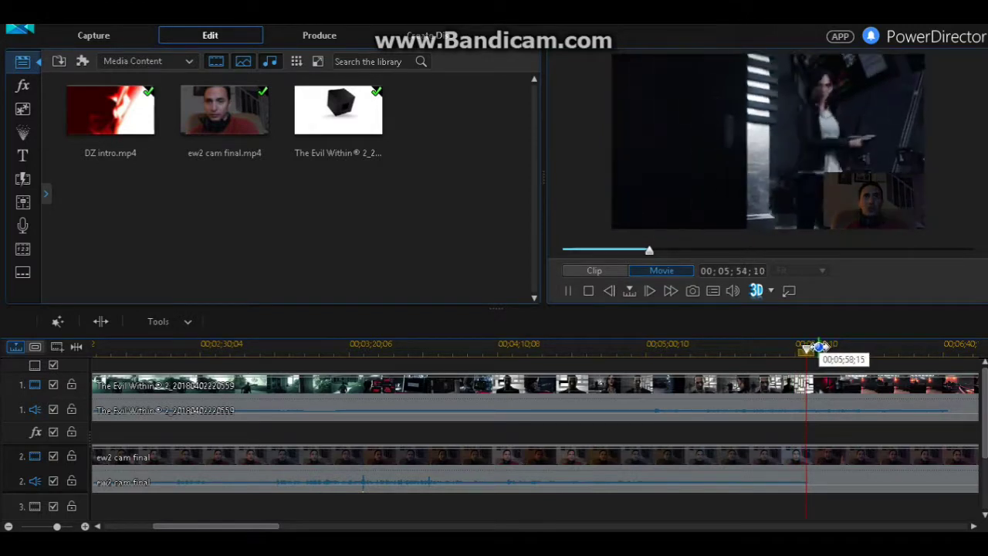
click(569, 292)
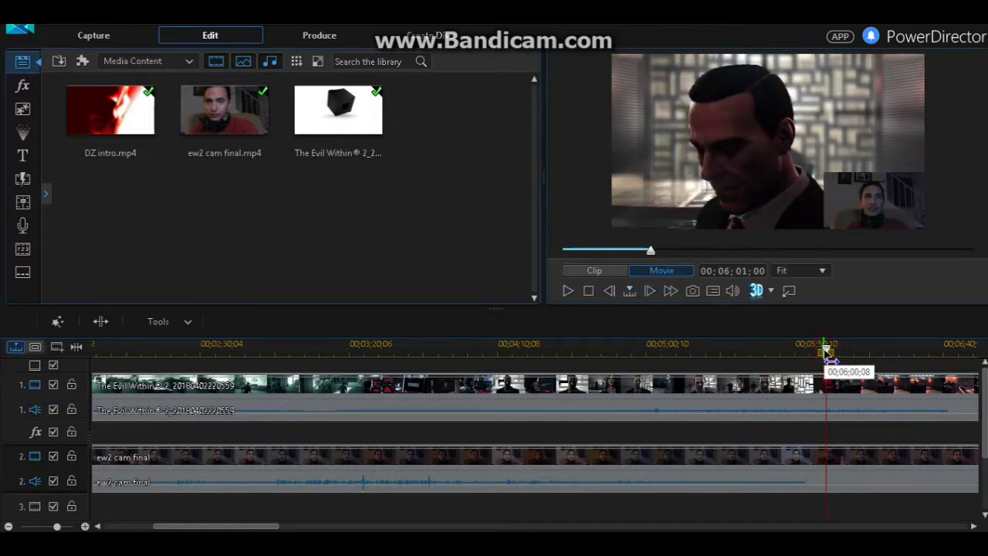
drag(826, 354, 821, 351)
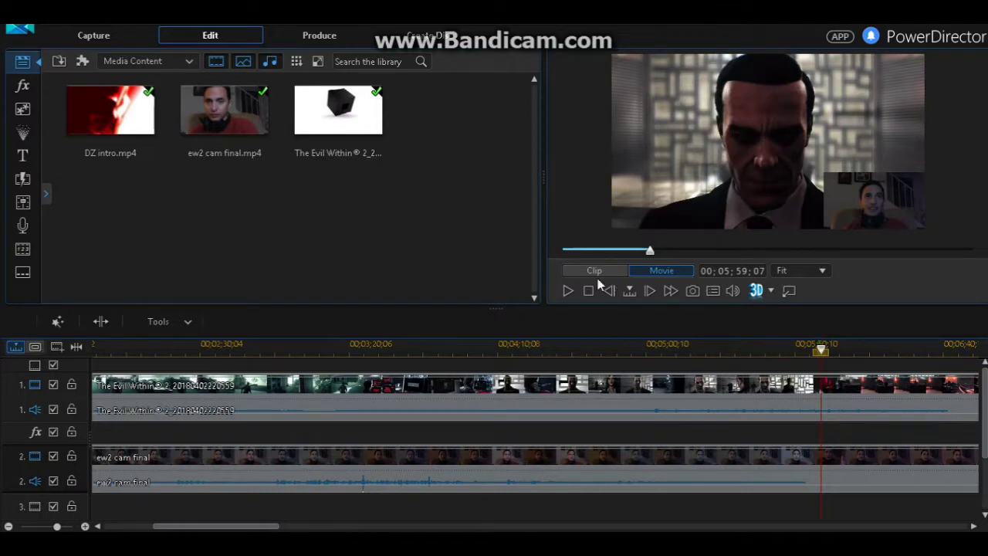
click(569, 291)
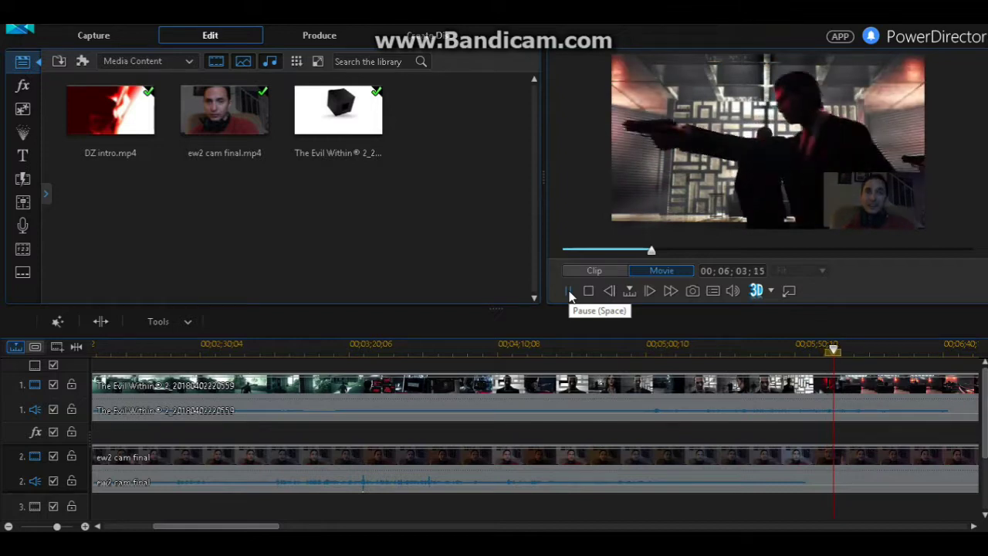
click(569, 296)
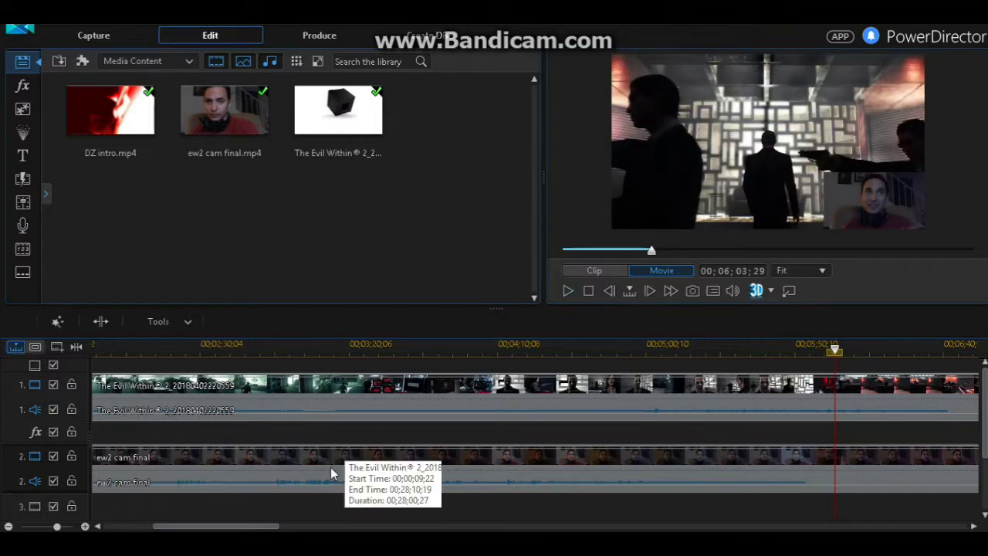
drag(236, 528, 295, 527)
Zoom the timeline out and stop playback in the end credits at 00;28;02;27
scroll(247, 444, down, 10)
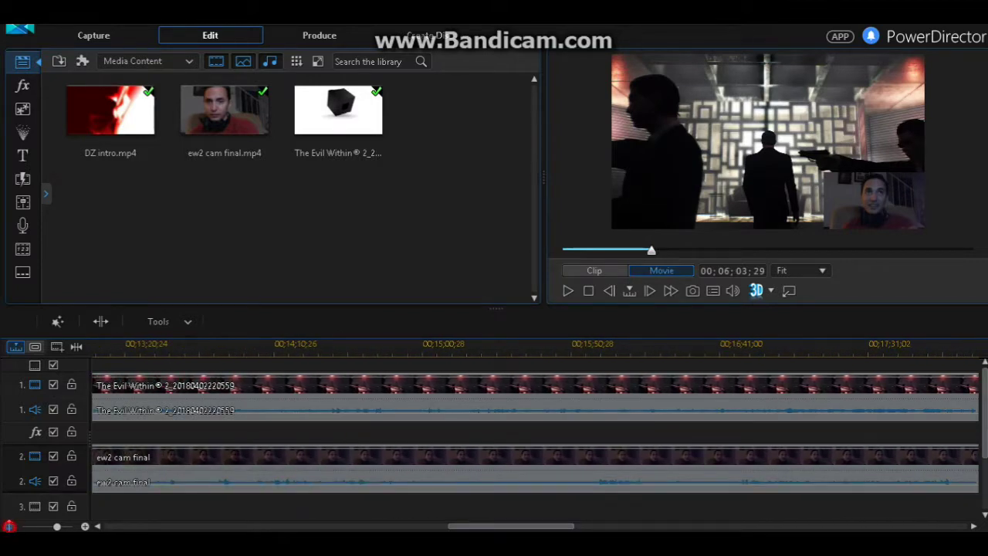
click(10, 526)
click(9, 526)
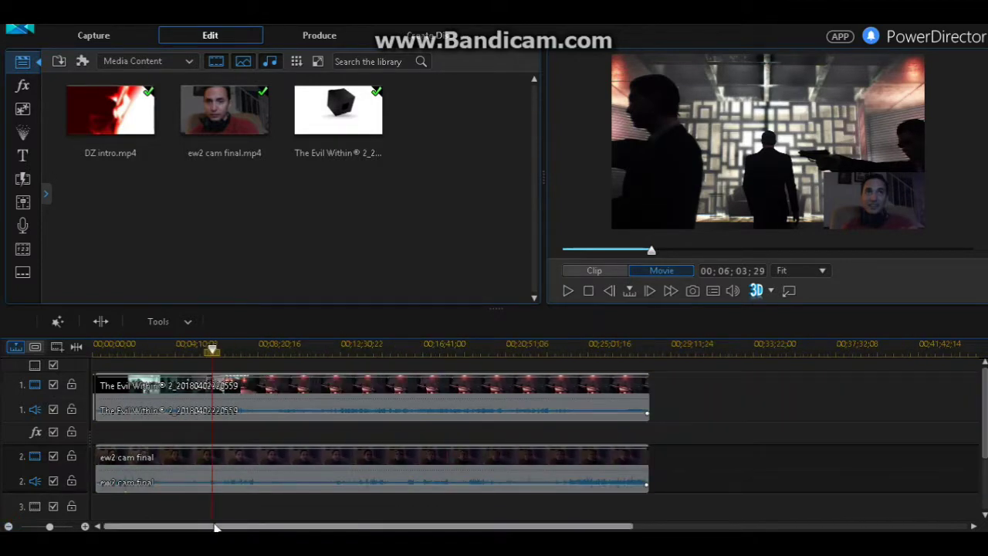
drag(216, 530, 258, 530)
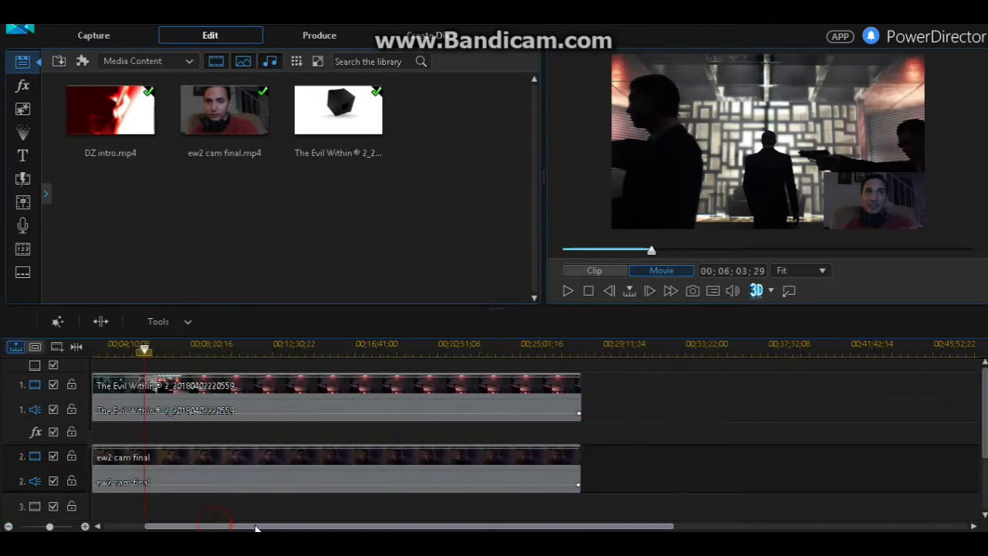
click(578, 352)
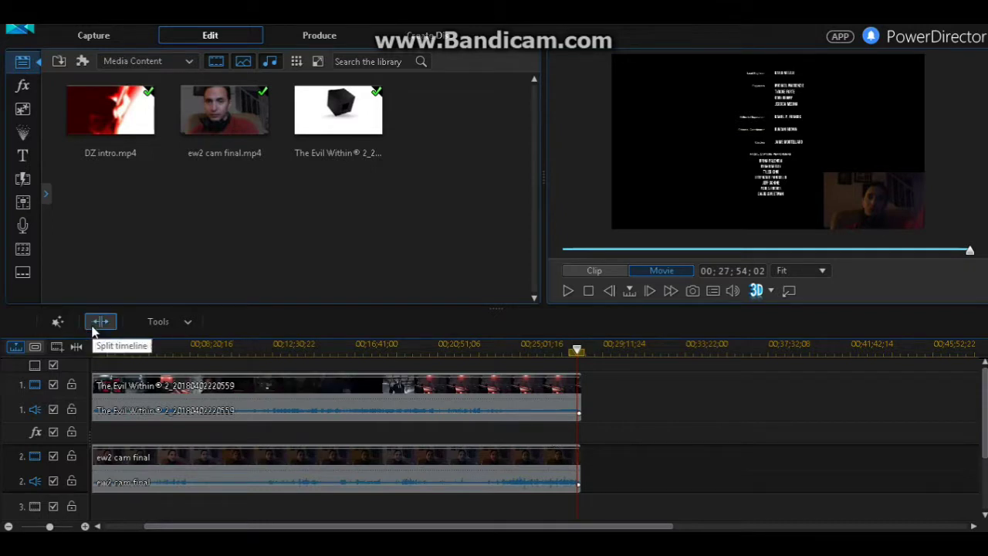
drag(305, 528, 188, 526)
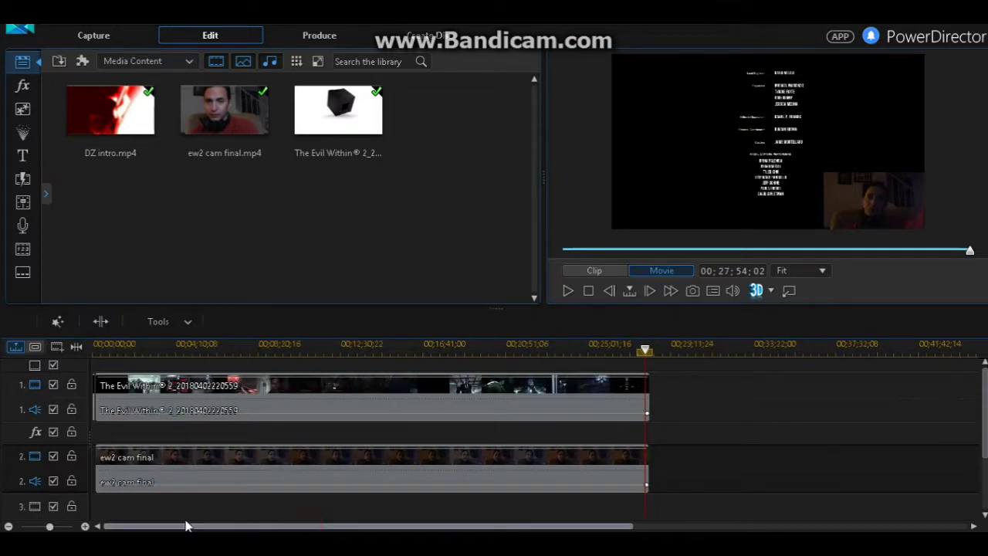
click(566, 288)
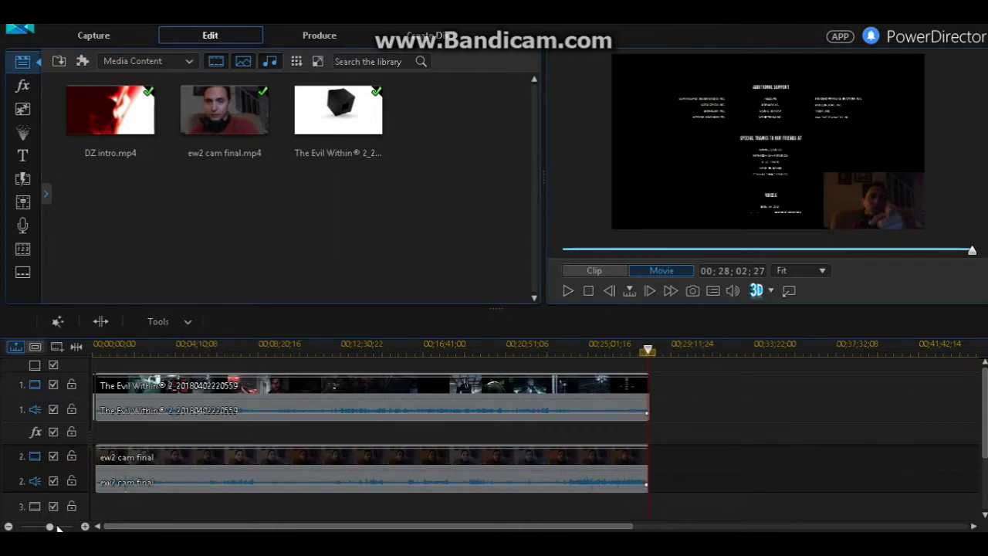
Zoom in on the clip ends and split both gameplay and facecam at the playhead
click(86, 526)
click(85, 526)
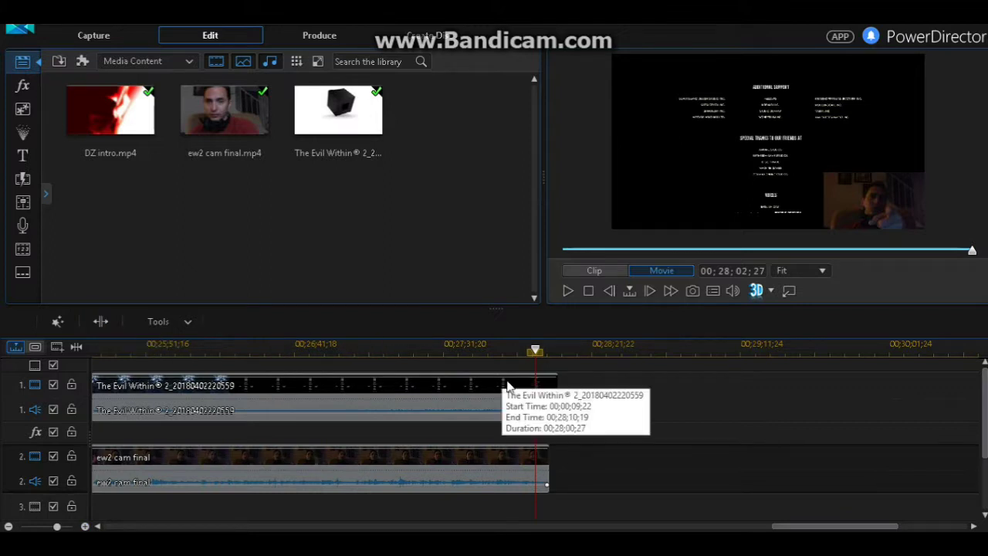
click(549, 404)
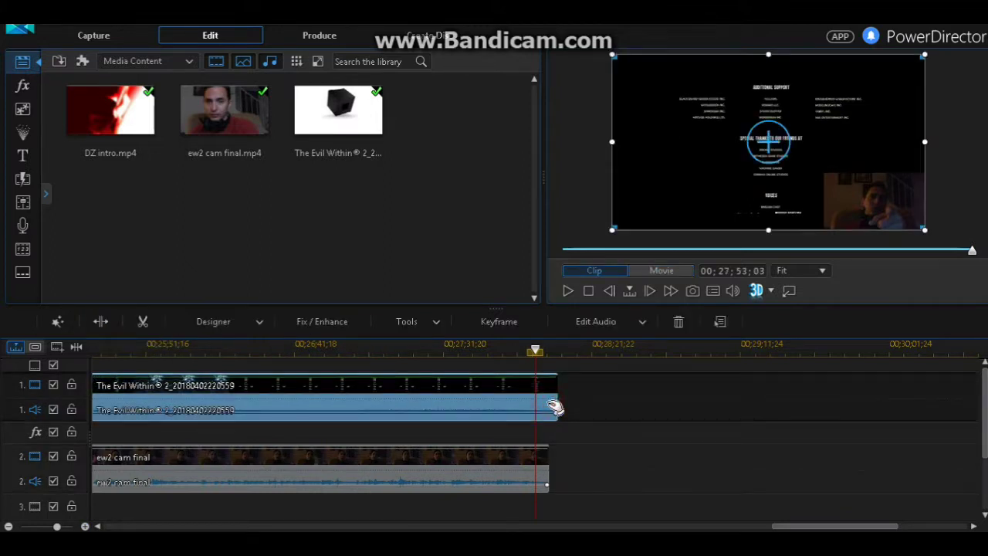
click(511, 477)
click(587, 505)
scroll(587, 505, down, 1)
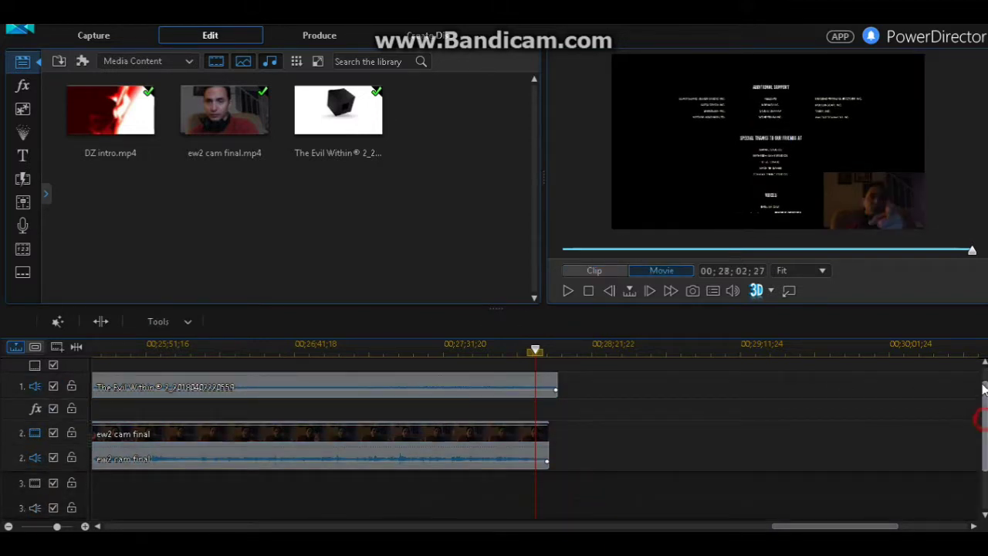
scroll(982, 412, up, 1)
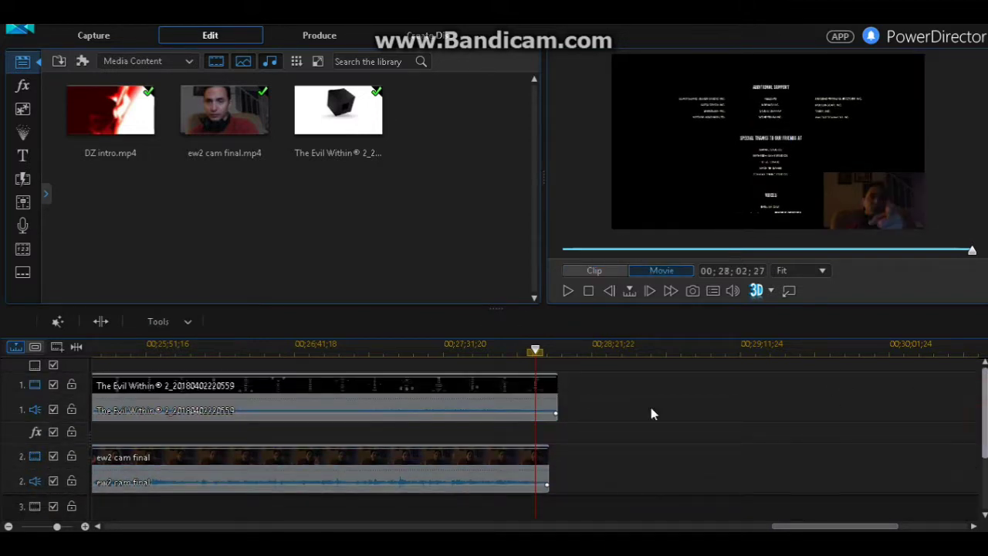
click(99, 323)
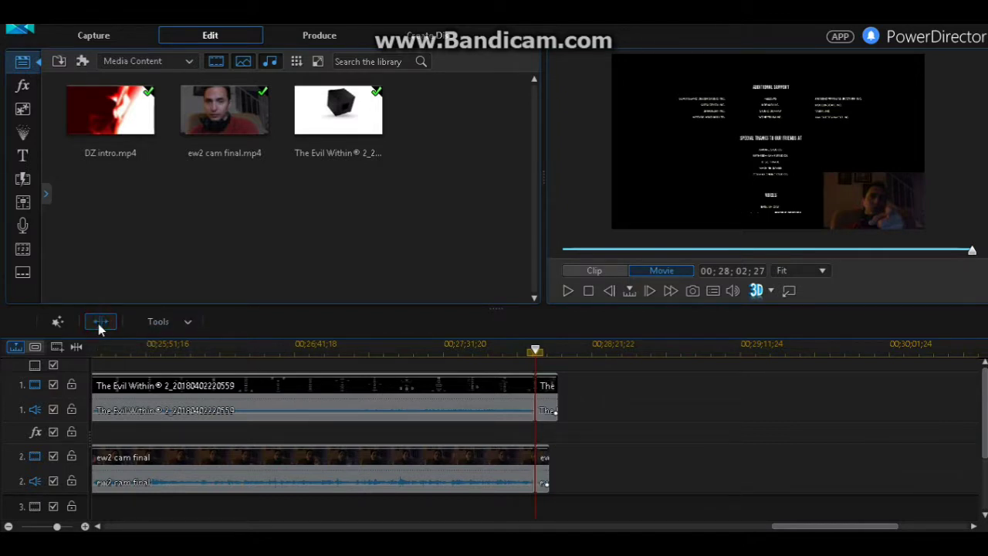
Remove the trailing gameplay and facecam pieces past the 00;28;02;27 cut
click(546, 393)
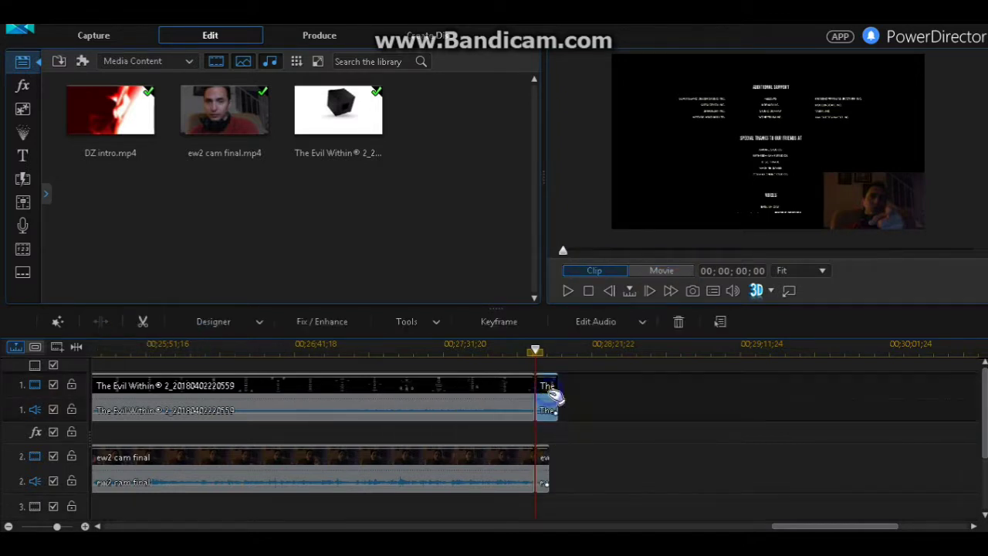
right_click(548, 392)
click(614, 234)
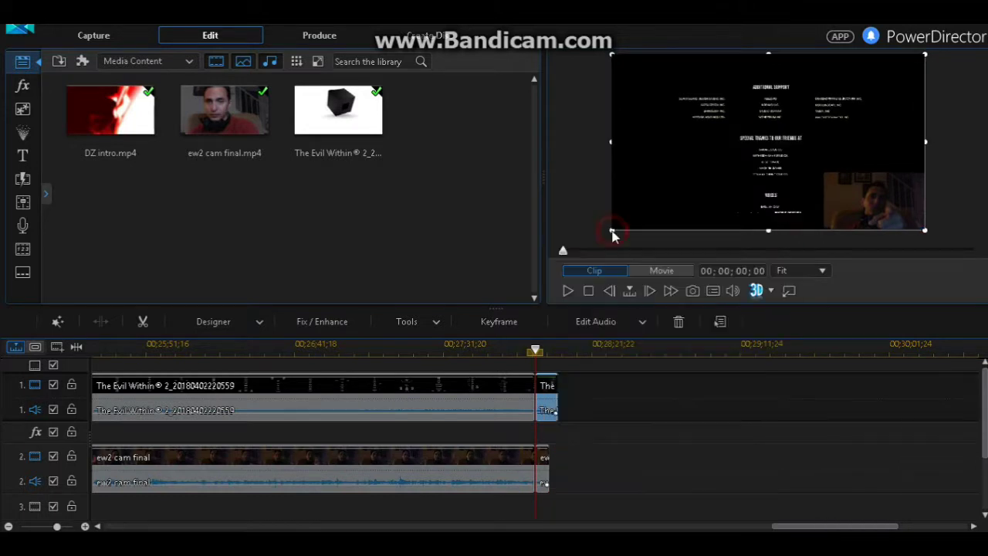
right_click(543, 458)
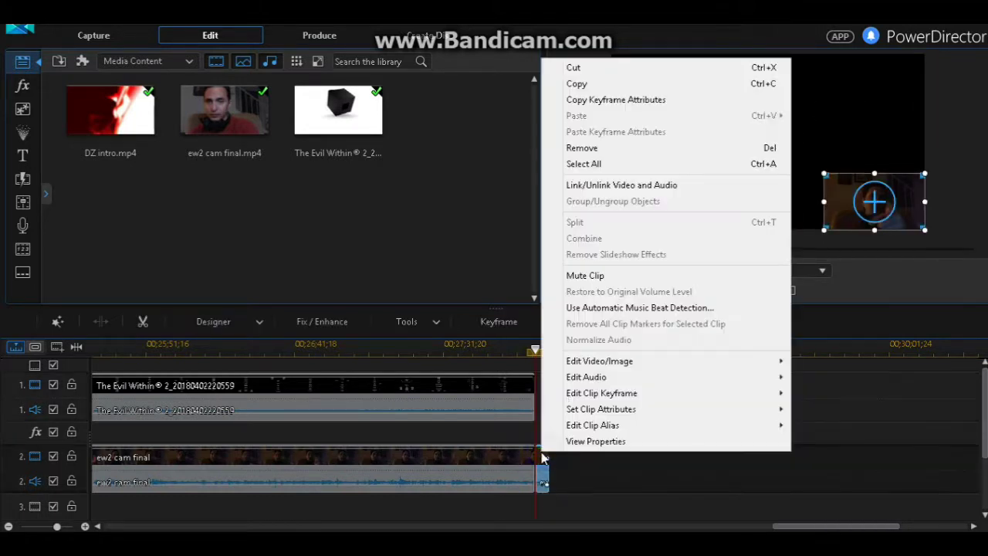
click(595, 151)
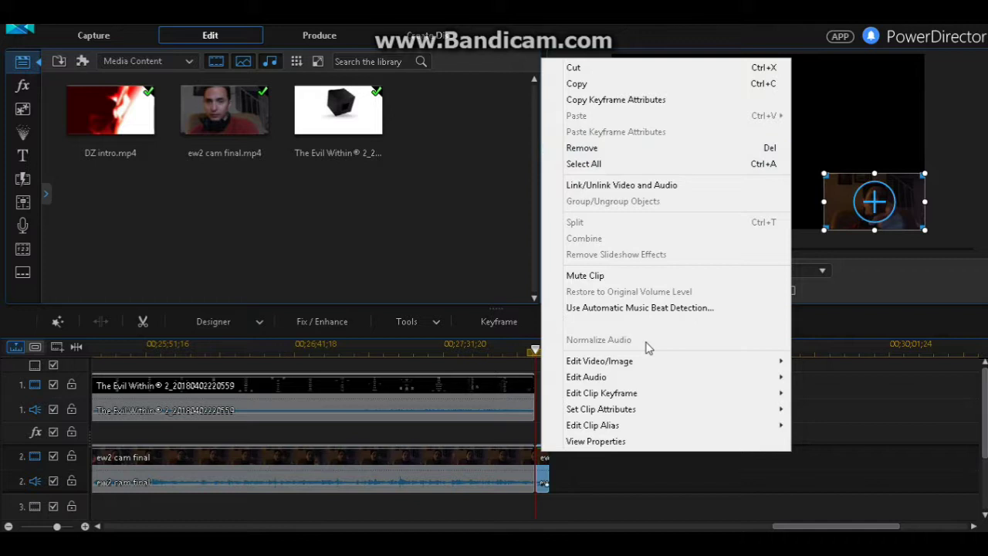
click(610, 148)
drag(822, 525, 236, 526)
Scrub to the game's main menu near the start and split both clips there
click(7, 527)
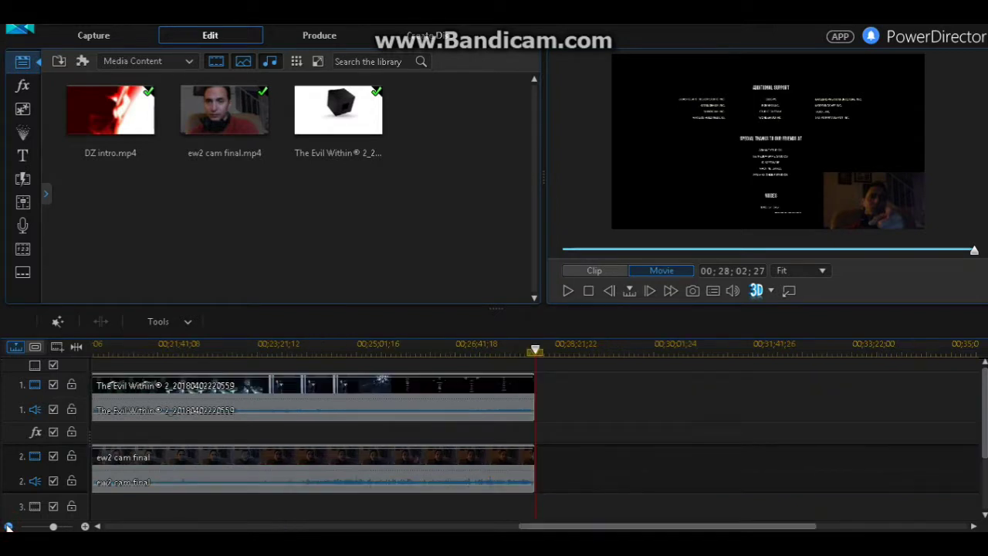
drag(608, 527, 159, 515)
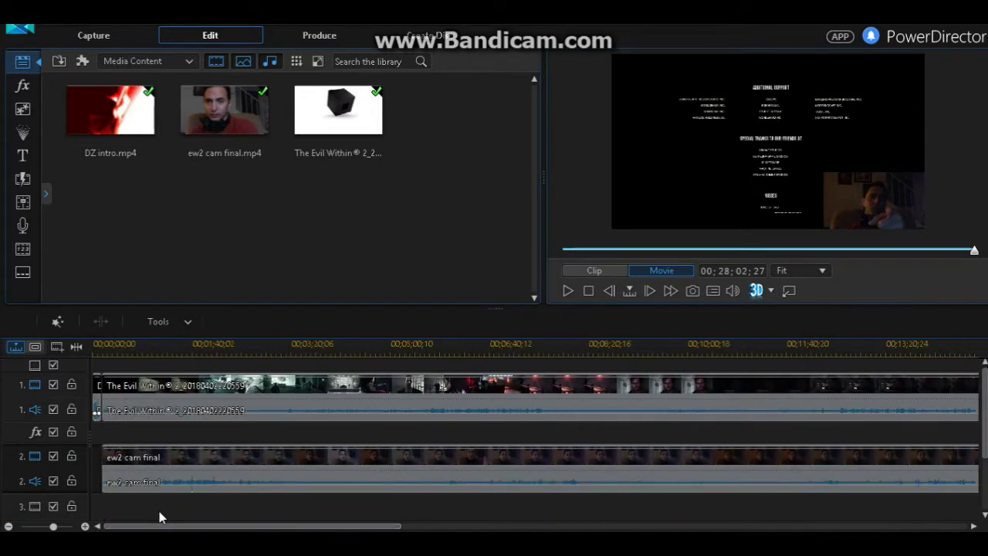
click(118, 348)
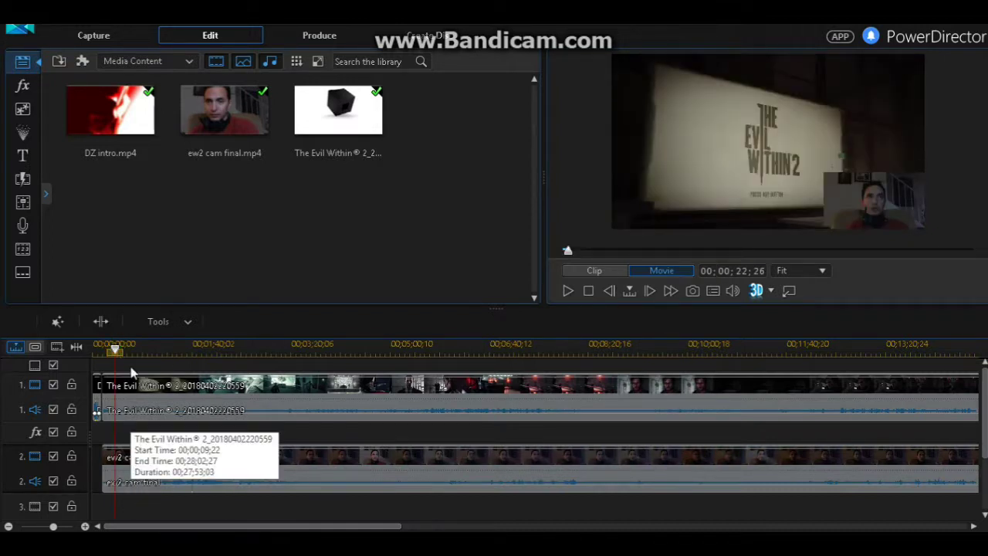
click(128, 348)
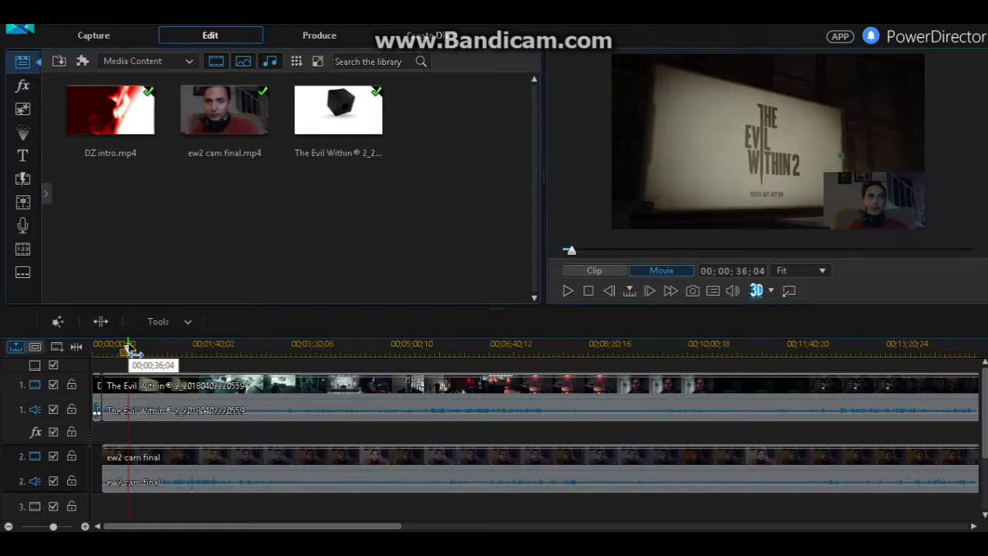
mouse_move(131, 349)
mouse_down()
mouse_move(142, 352)
mouse_move(128, 344)
mouse_up()
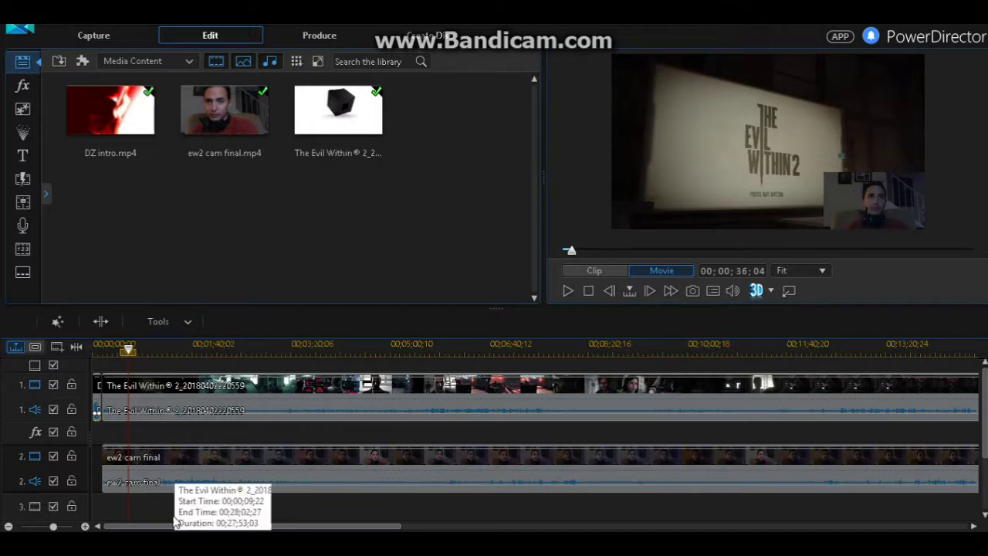
click(85, 527)
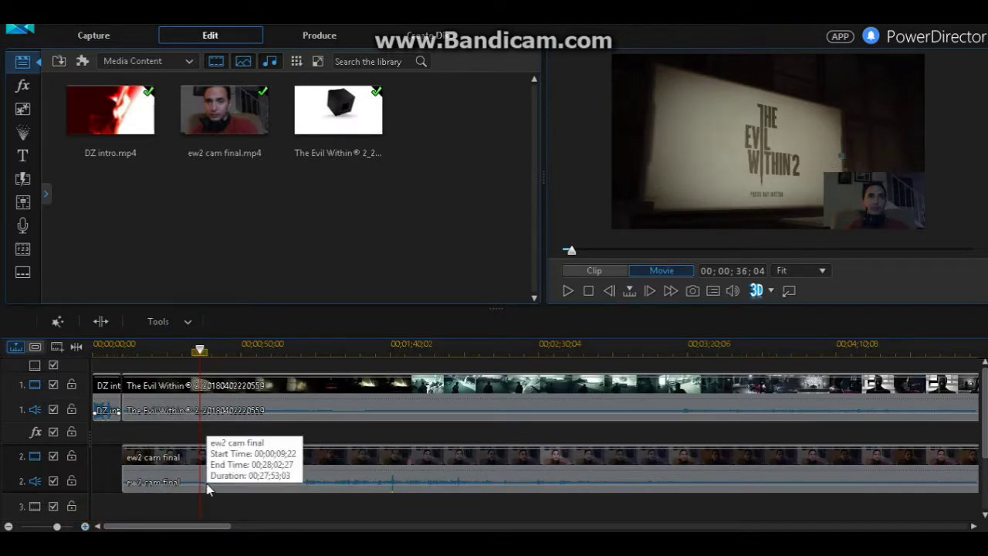
click(100, 321)
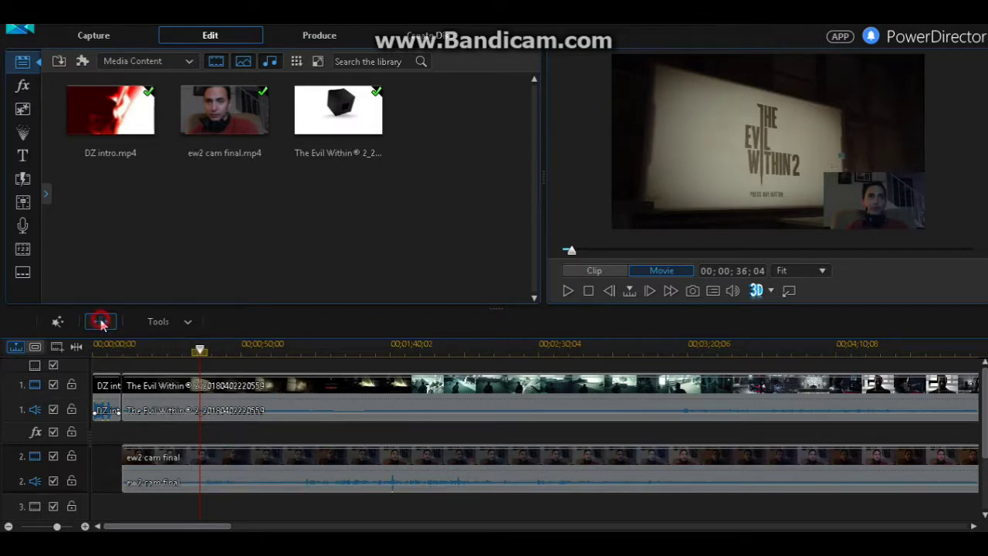
Remove and Fill Gap on the leading gameplay and facecam pieces after DZ intro
right_click(149, 406)
mouse_move(267, 234)
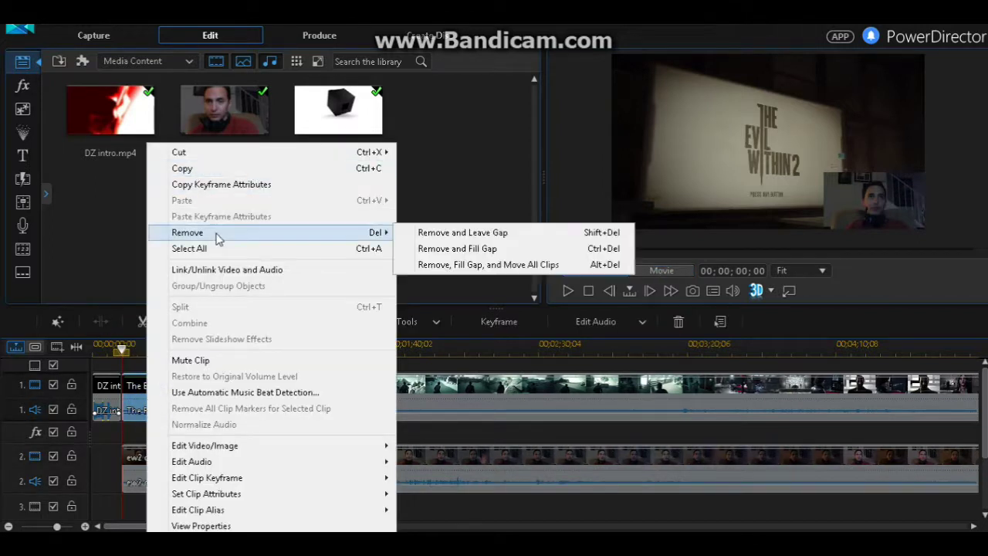
click(436, 249)
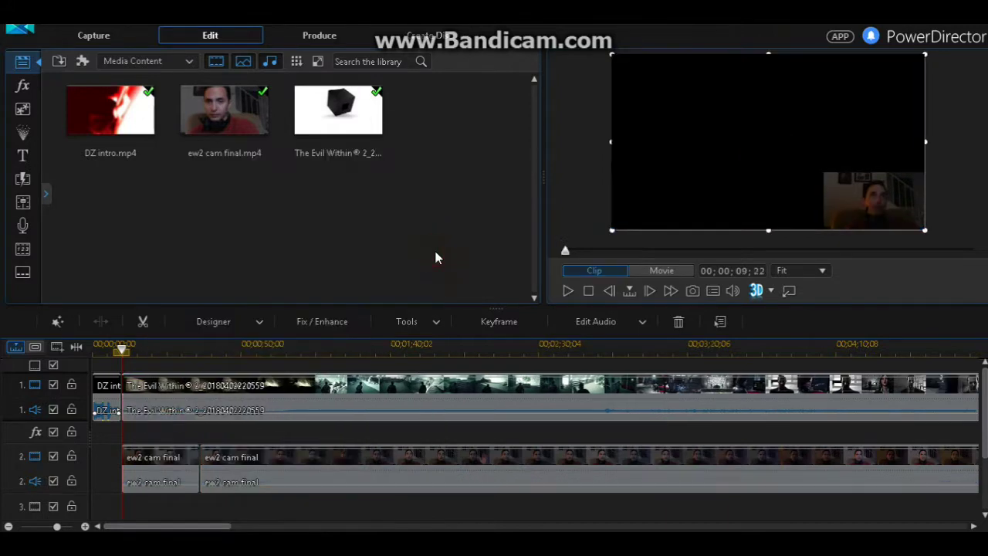
click(146, 457)
right_click(146, 457)
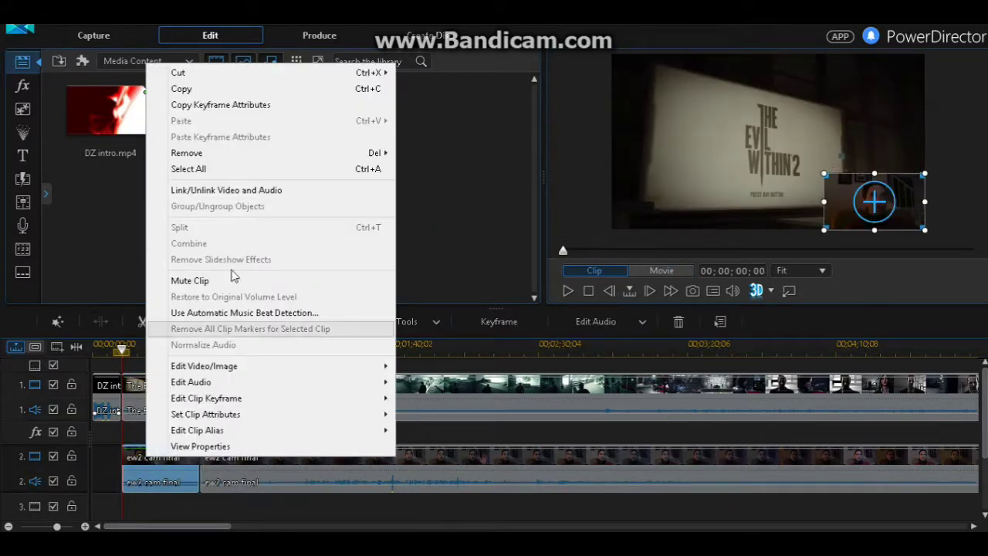
mouse_move(217, 152)
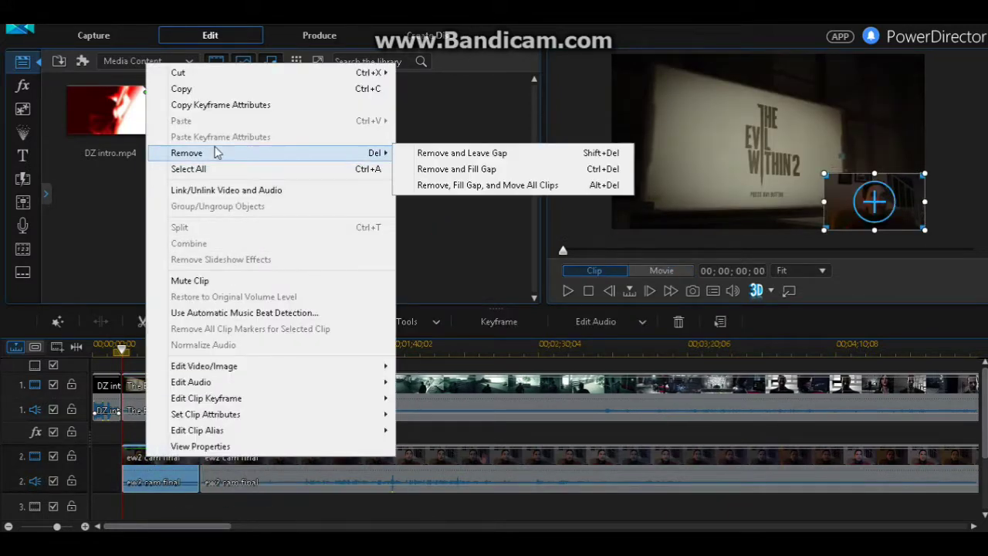
click(437, 169)
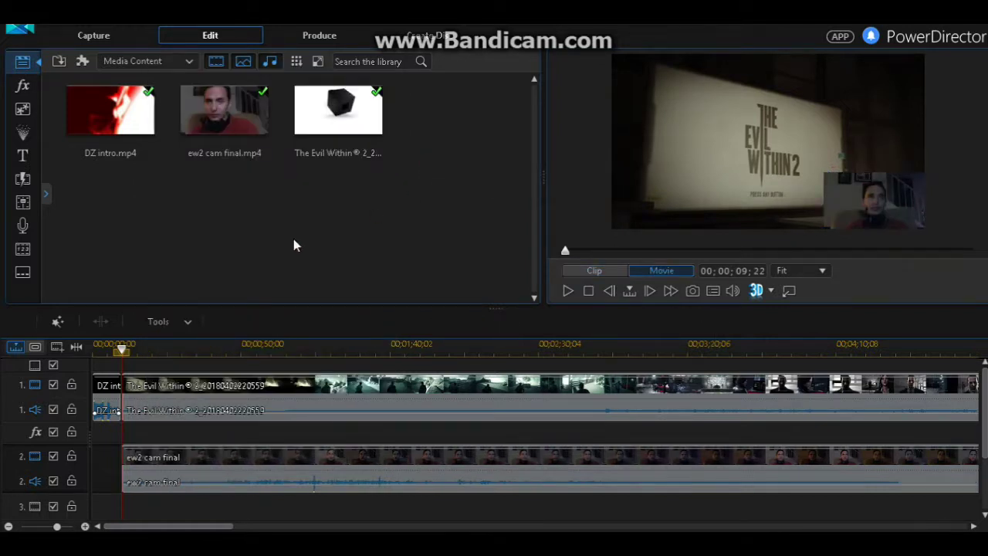
click(107, 386)
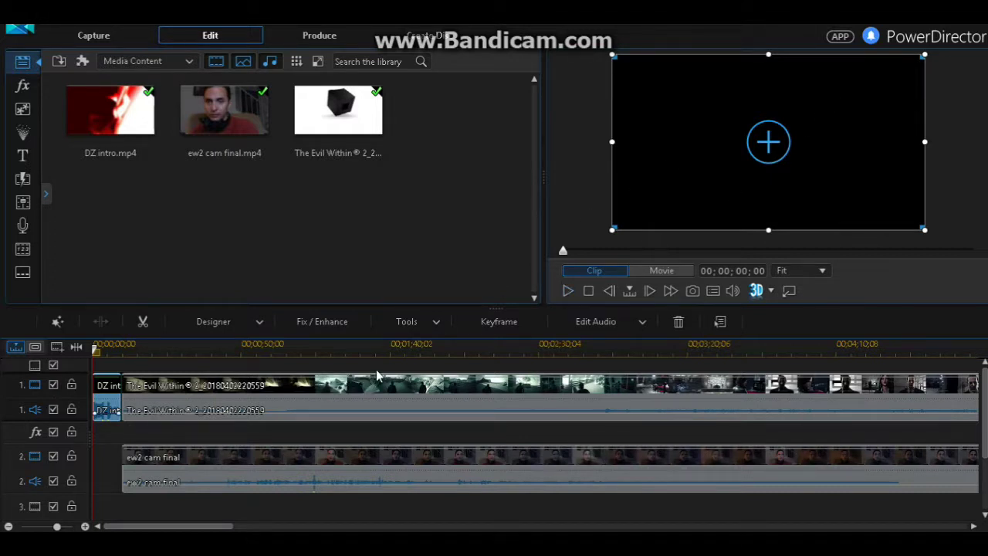
Move the ew2 cam final facecam overlay to the frame's top-left corner and play briefly to check it
click(304, 457)
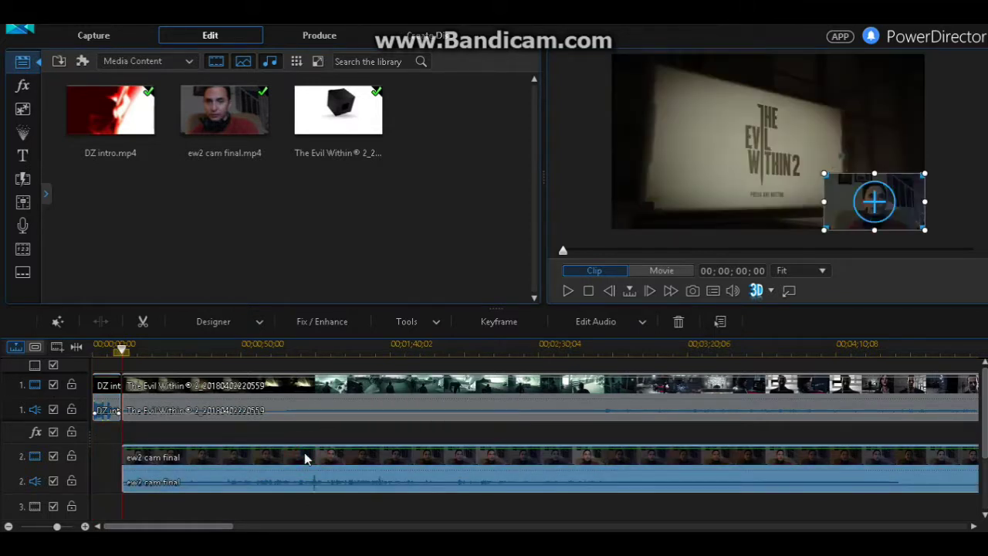
drag(849, 206, 634, 89)
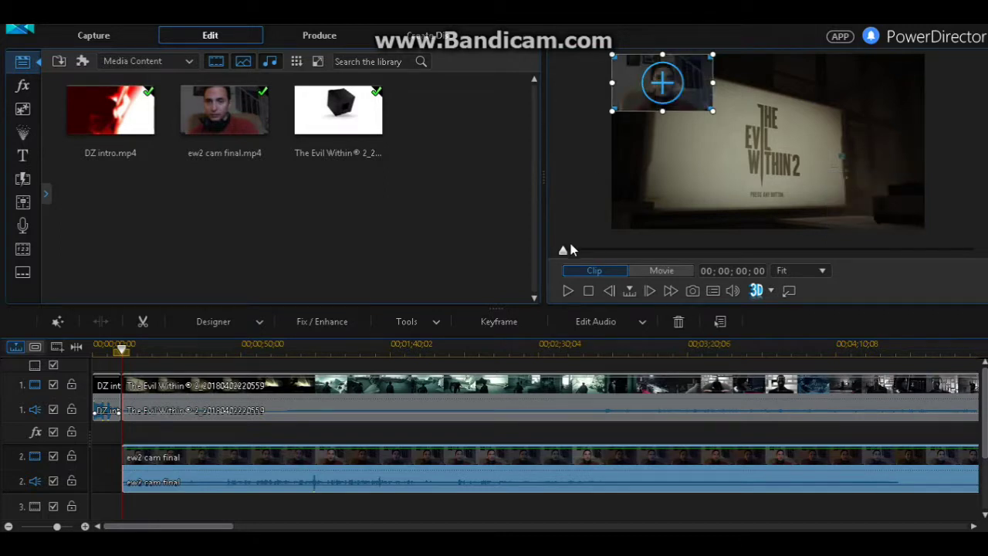
click(569, 293)
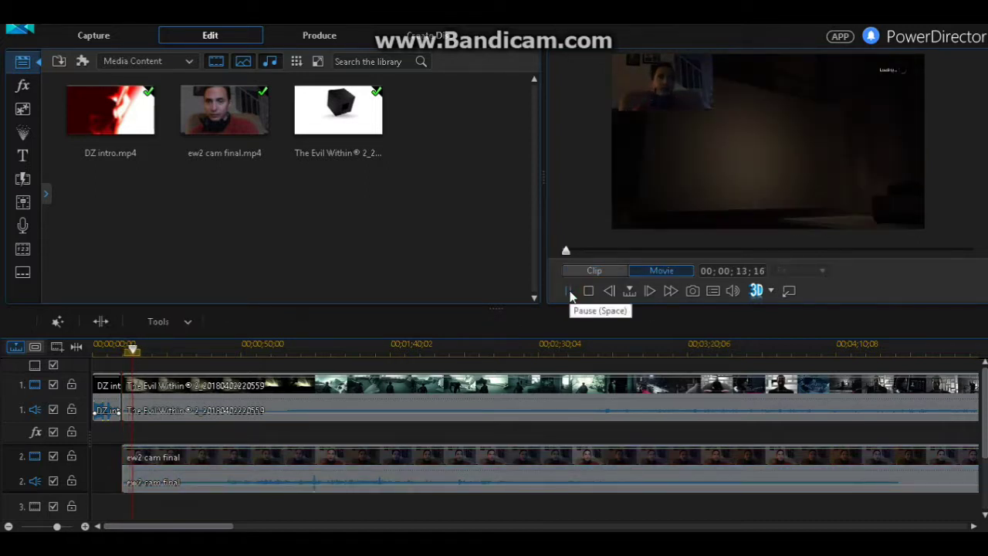
click(569, 293)
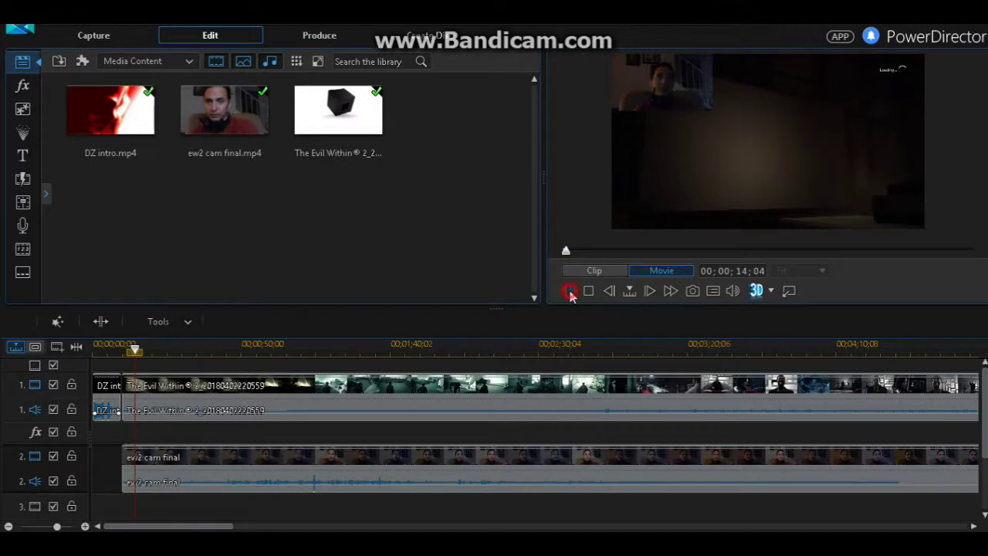
Replay the movie from the beginning to review the facecam placement
click(106, 387)
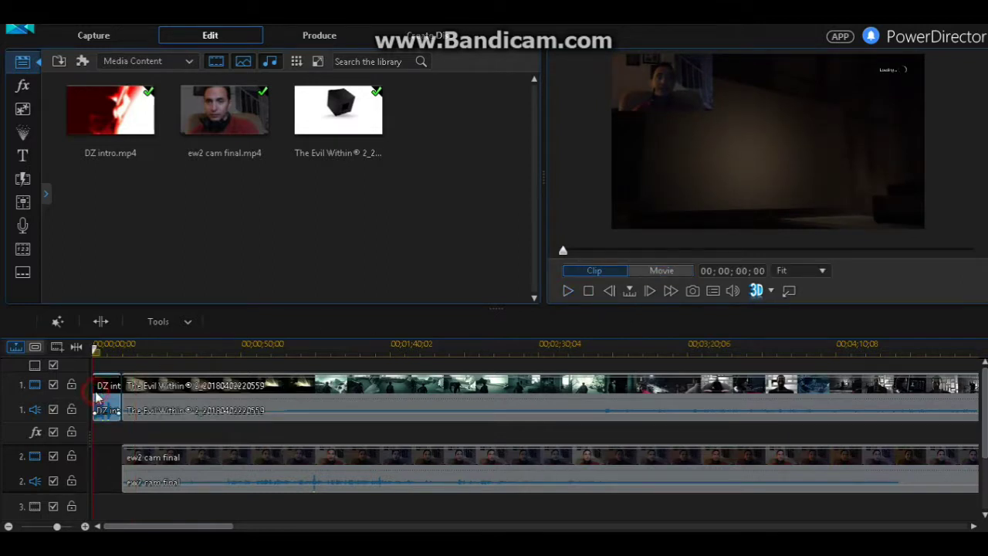
click(567, 291)
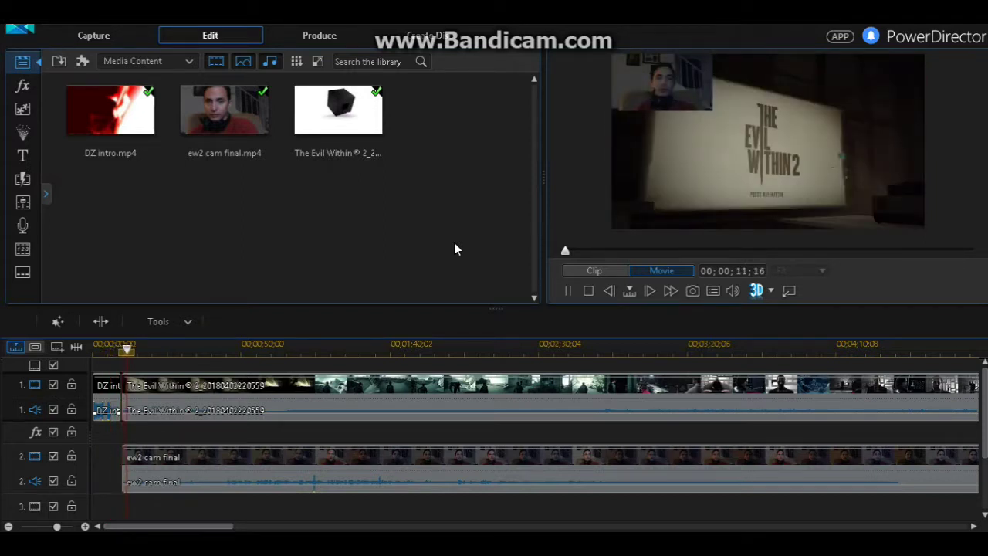
click(568, 294)
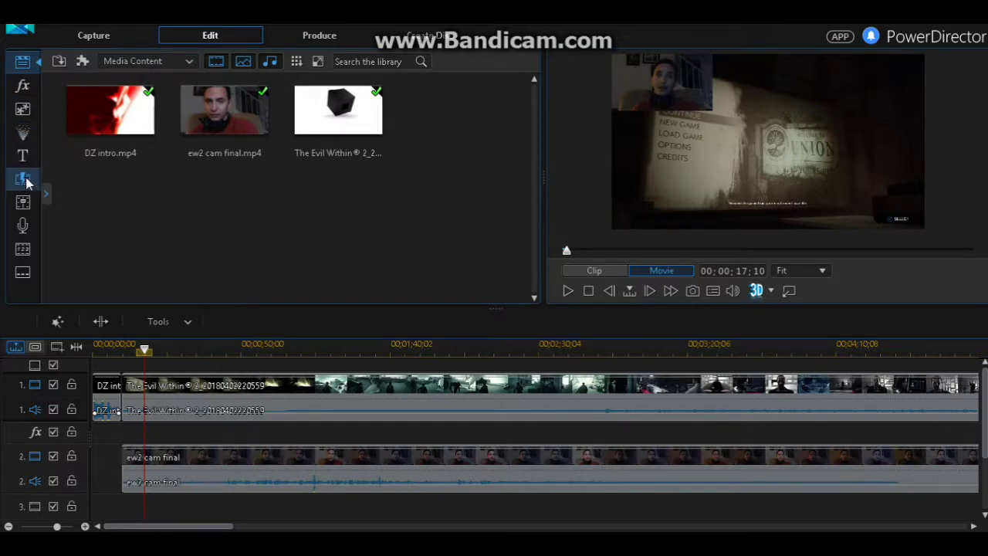
click(120, 394)
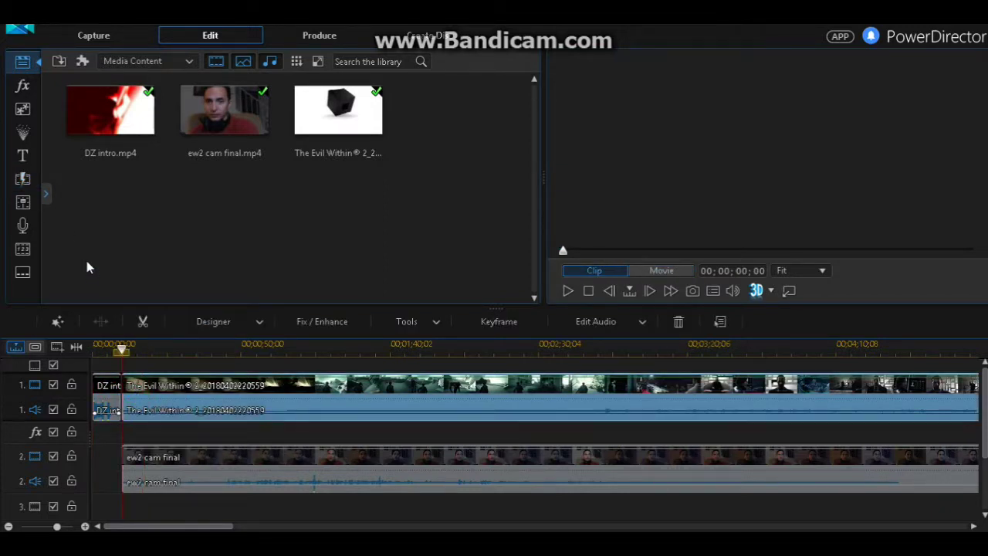
Drop the Burning transition onto the DZ intro–Evil Within join and preview it from the intro
click(22, 180)
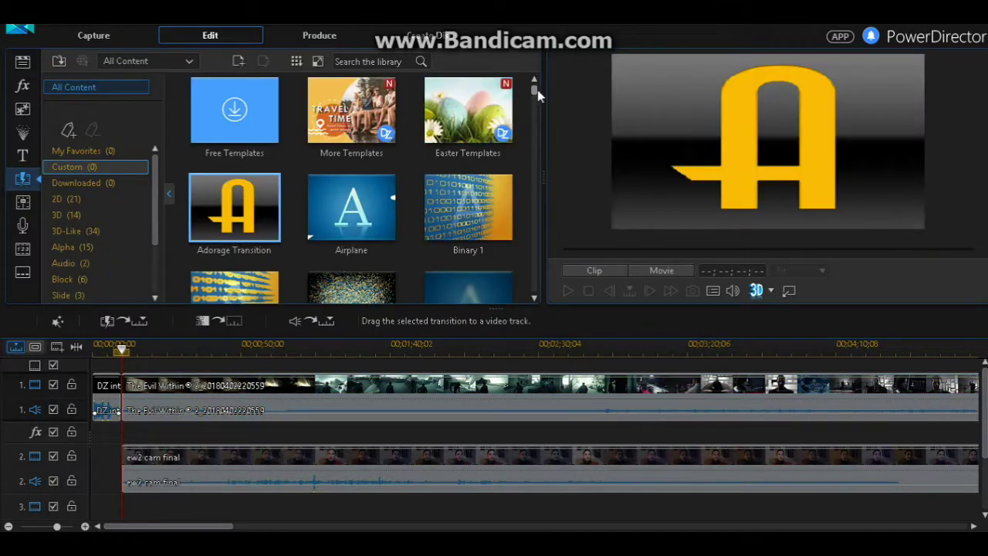
drag(534, 93, 534, 108)
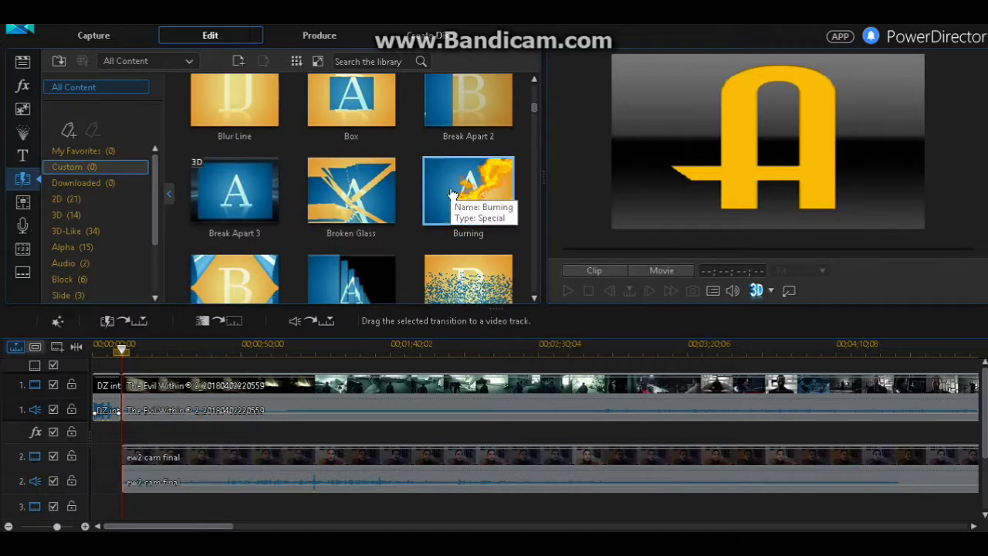
drag(454, 193, 125, 384)
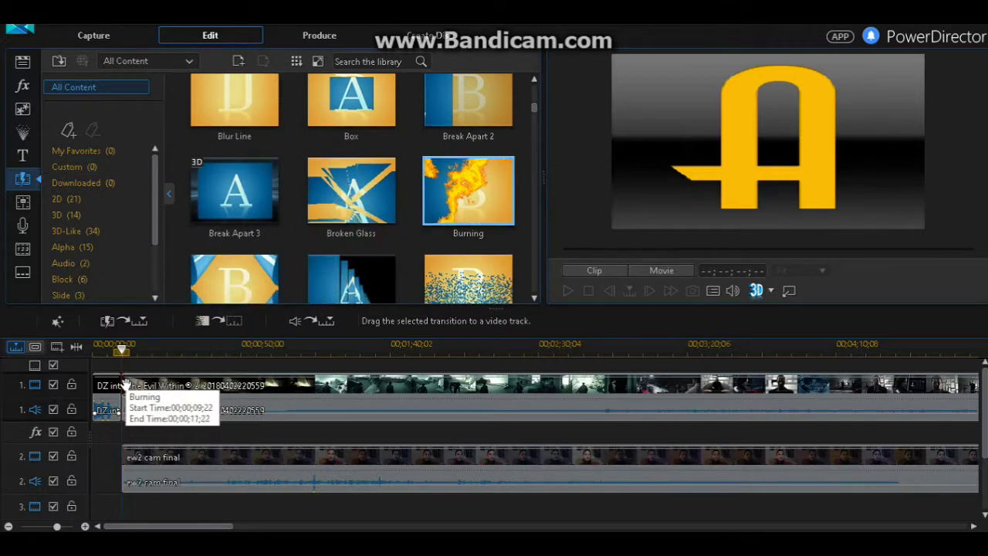
mouse_move(123, 353)
mouse_down()
mouse_move(103, 349)
mouse_move(114, 356)
mouse_up()
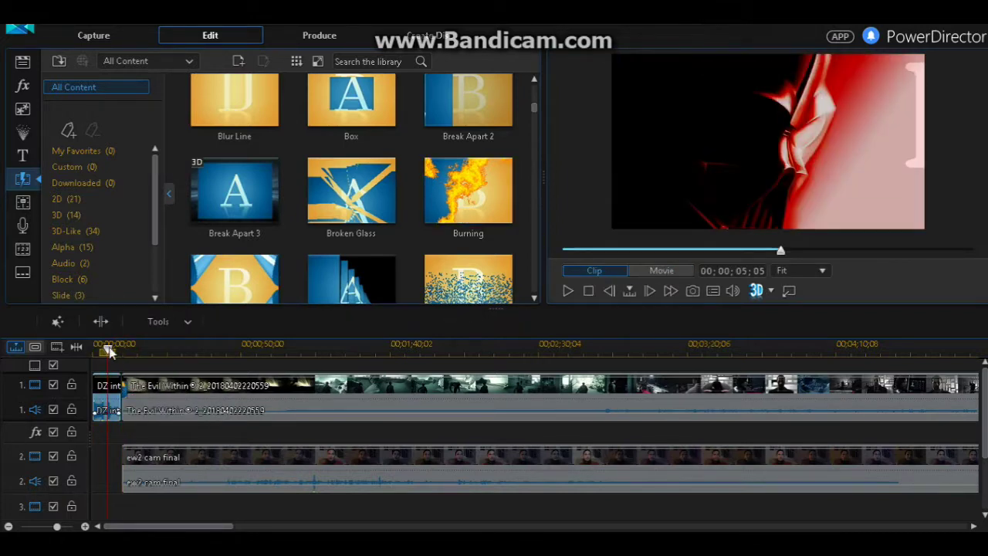
click(112, 384)
click(568, 291)
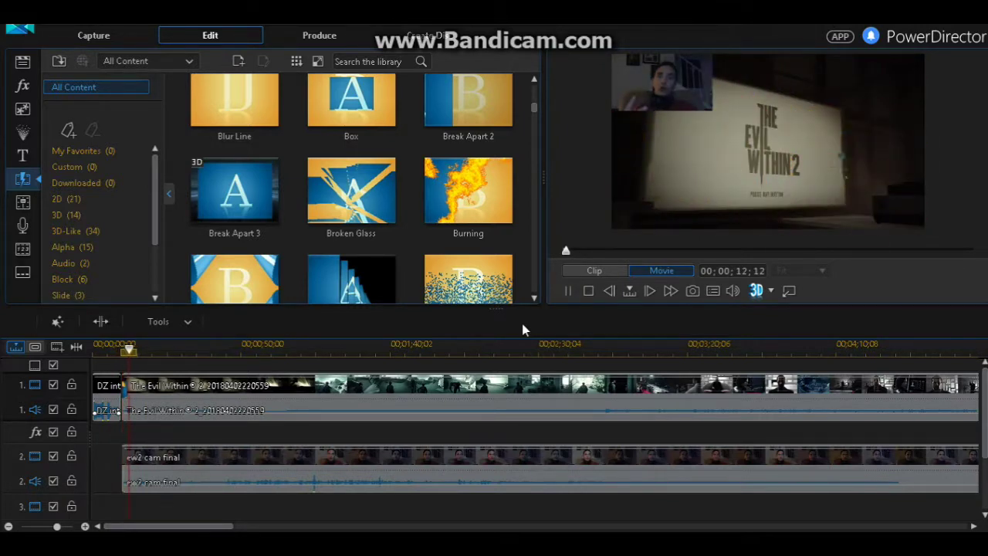
click(571, 291)
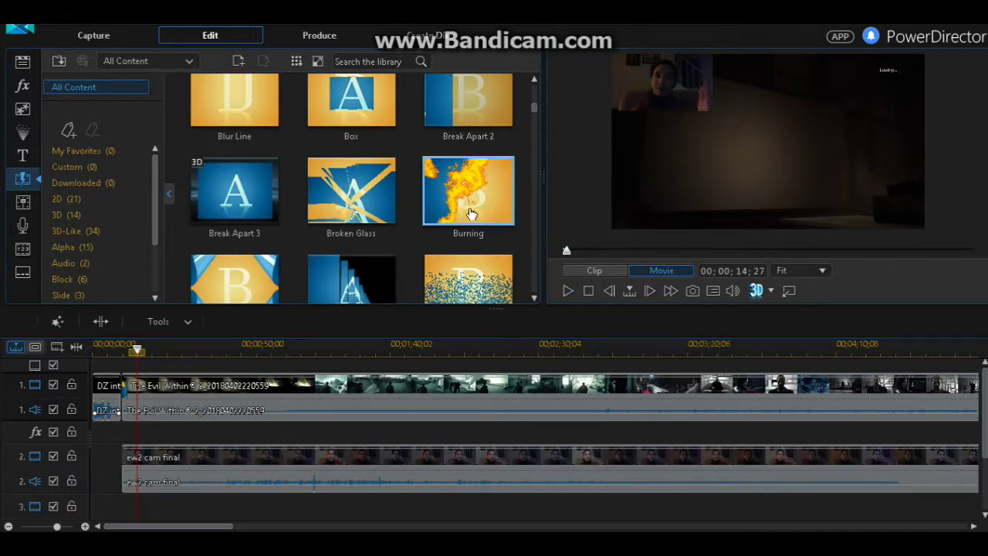
Open the Audio Mixing Room showing the Evil Within gameplay and ew2 cam final track faders
click(19, 204)
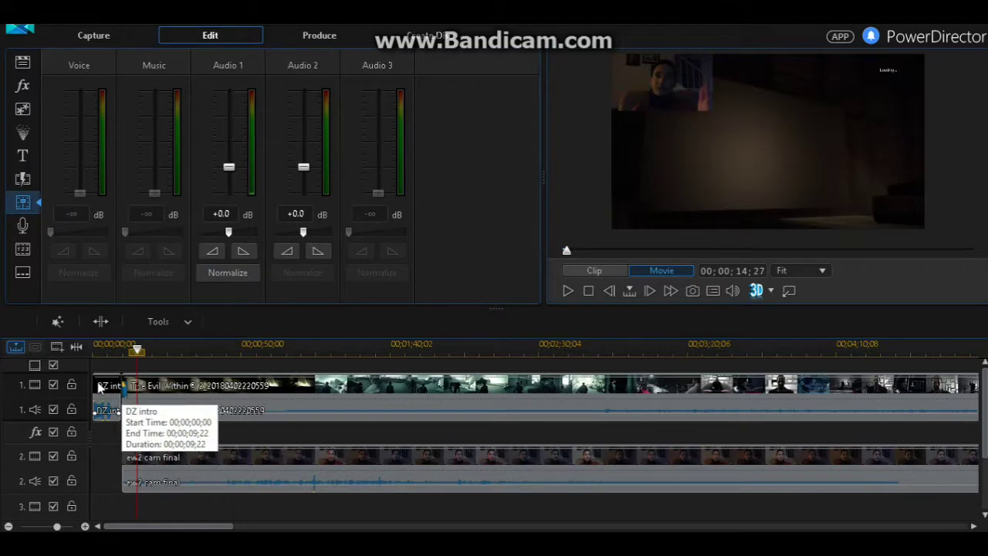
click(139, 388)
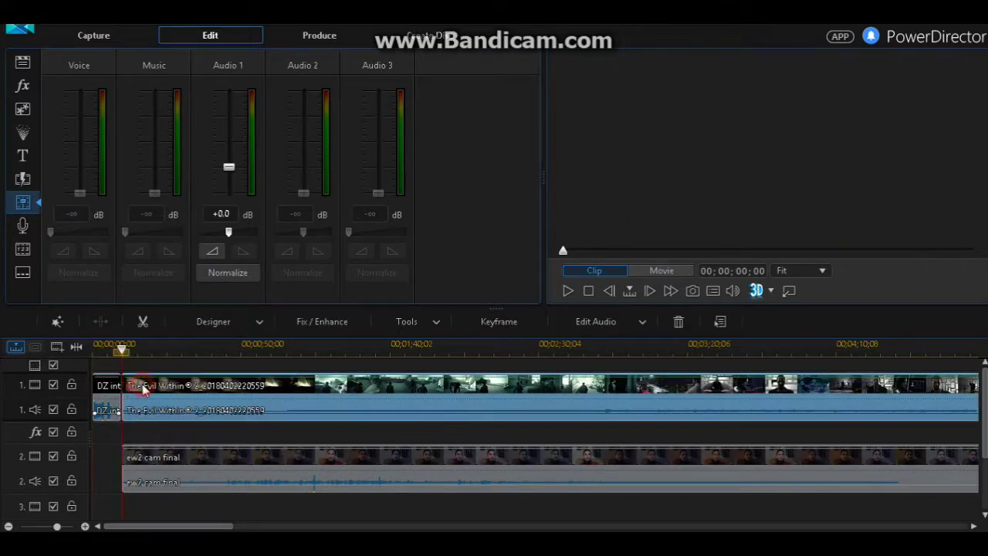
click(121, 352)
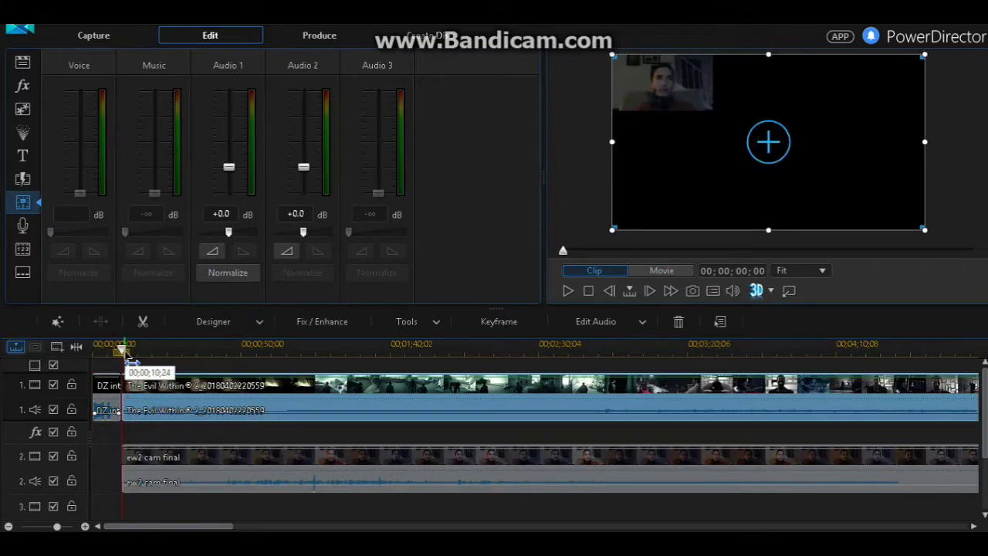
click(145, 474)
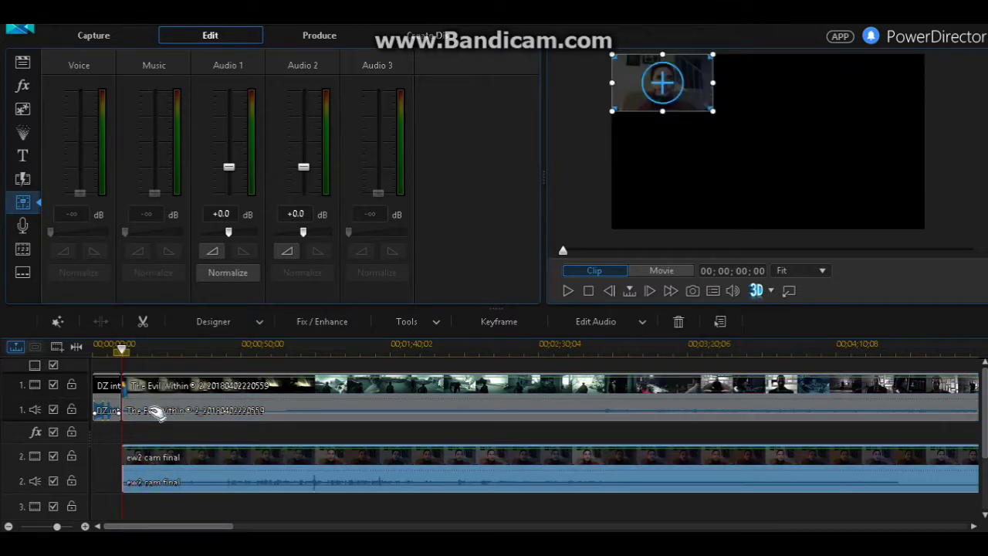